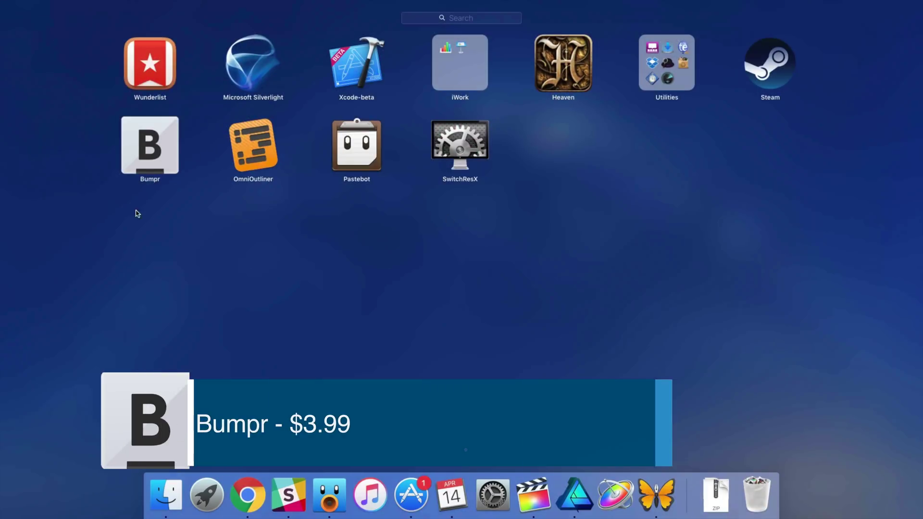
# - Open the tweet's 9to5Mac Happy Hour podcast link in Chrome through Bumpr
pyautogui.click(162, 147)
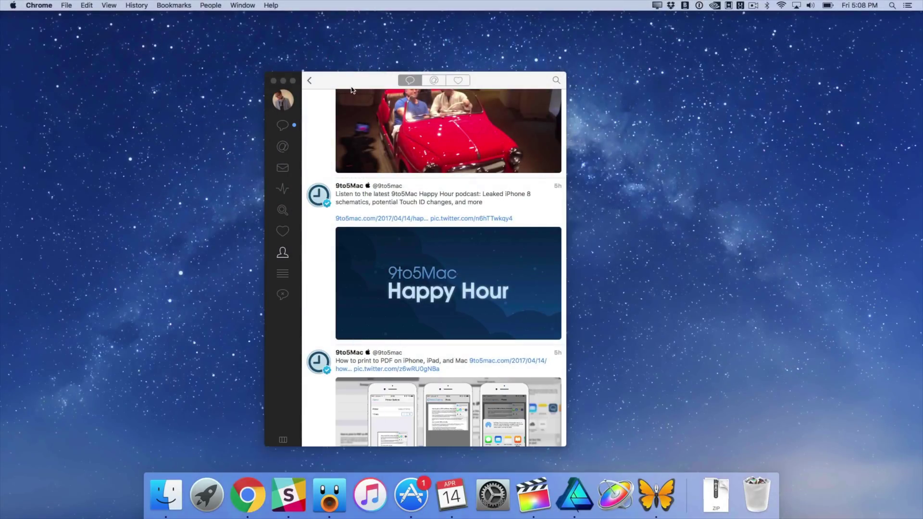
pyautogui.scroll(-2, 350, 207)
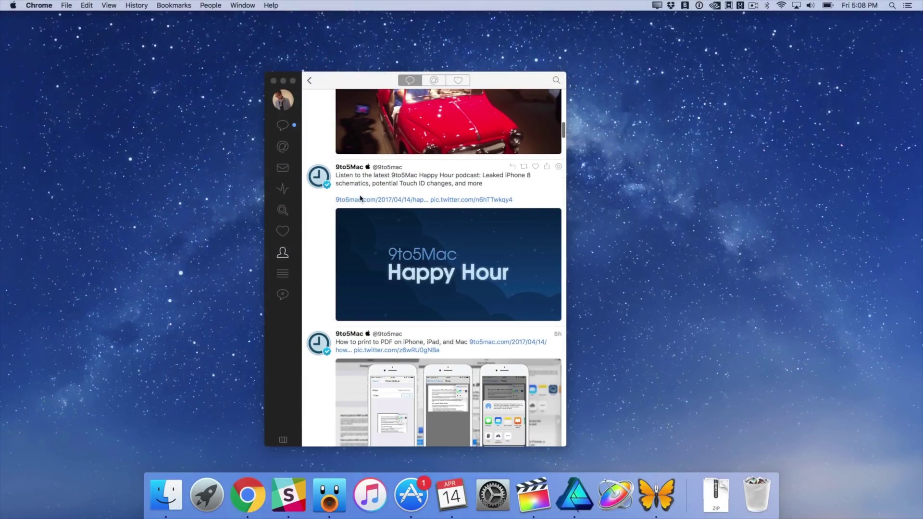
pyautogui.click(363, 194)
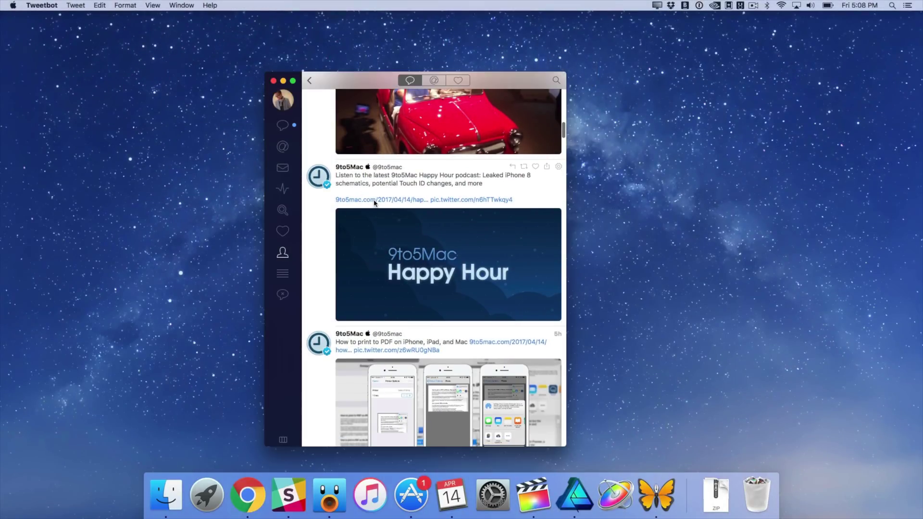
pyautogui.click(374, 201)
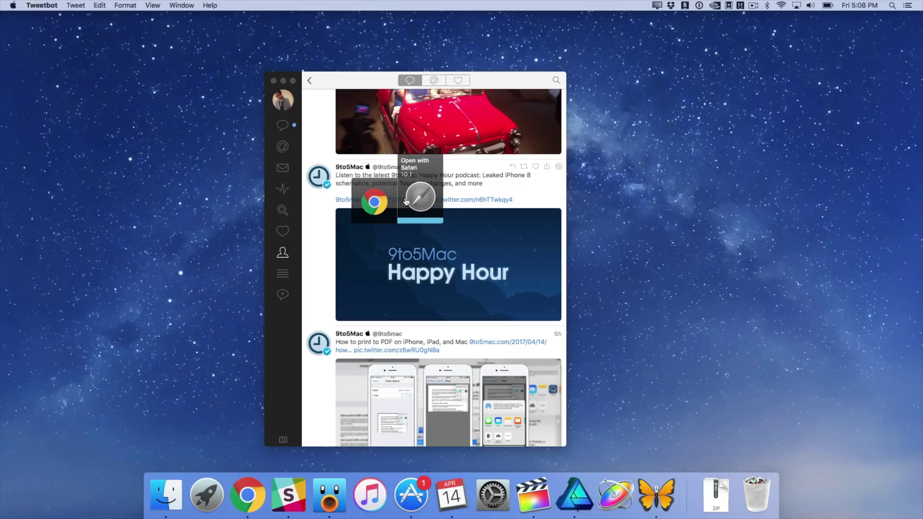
pyautogui.click(375, 198)
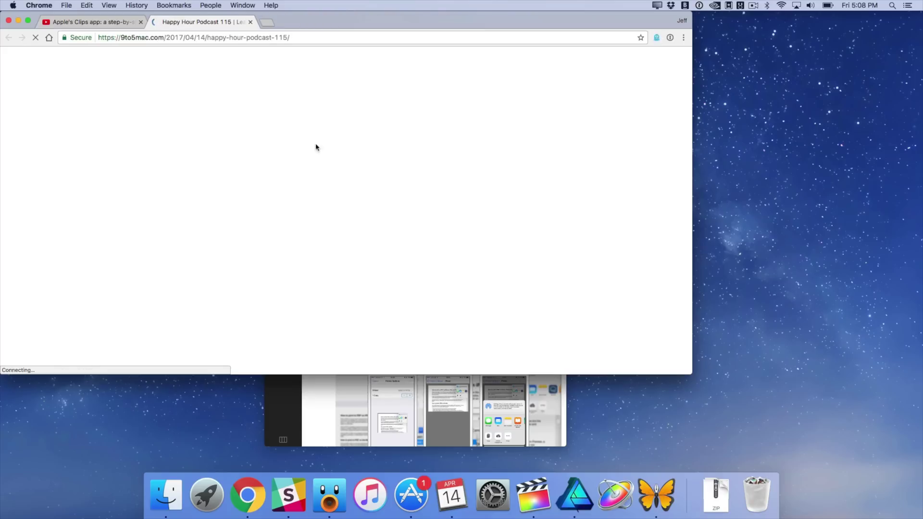
# - Minimize Chrome and reopen the podcast link in Safari instead
pyautogui.press('super+m')
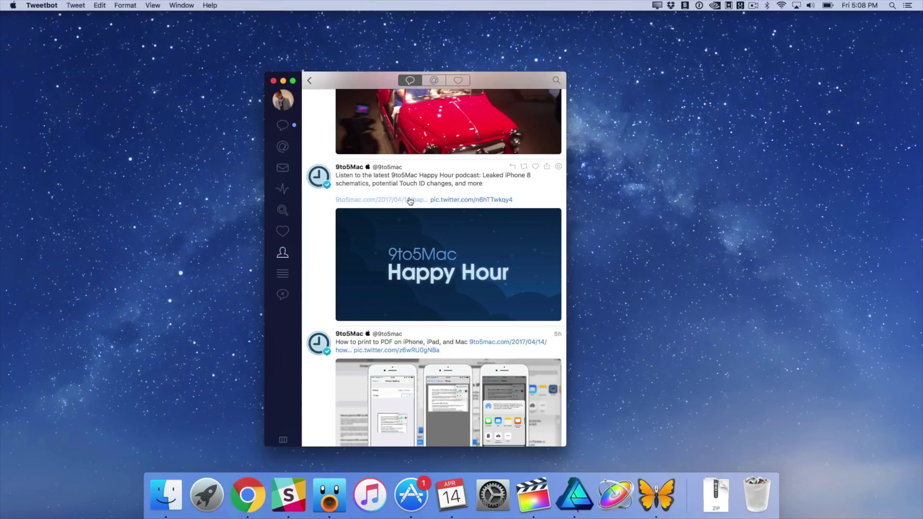
pyautogui.click(410, 200)
pyautogui.click(455, 200)
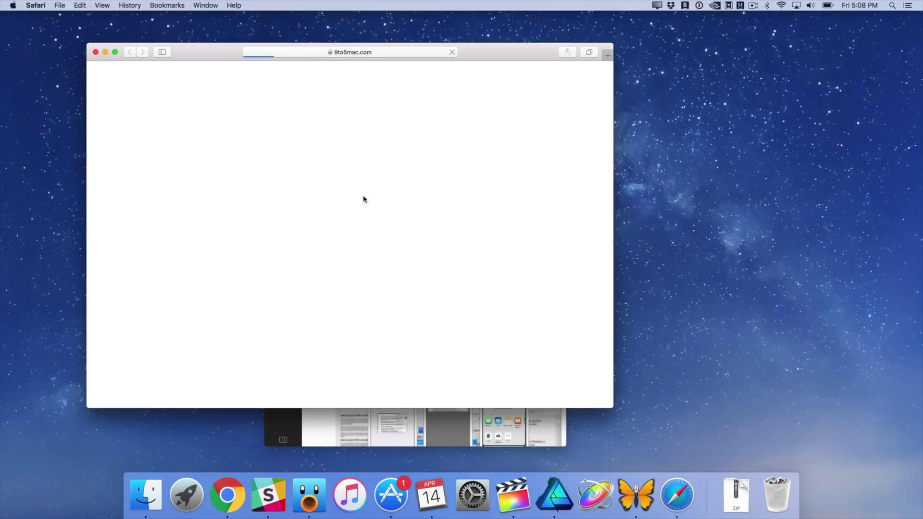
pyautogui.scroll(-5, 364, 232)
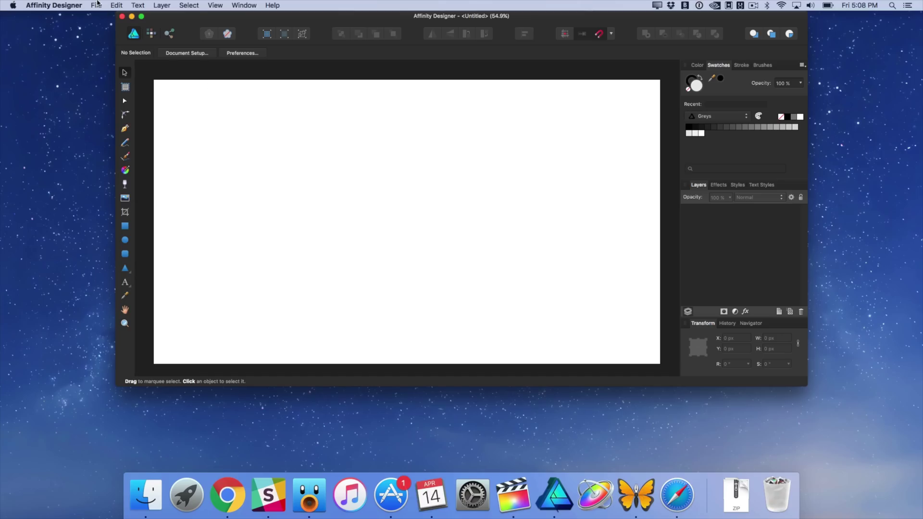
# - Open 9to5Mac Clock.afdesign from the recent documents list
pyautogui.click(96, 5)
pyautogui.moveTo(127, 51)
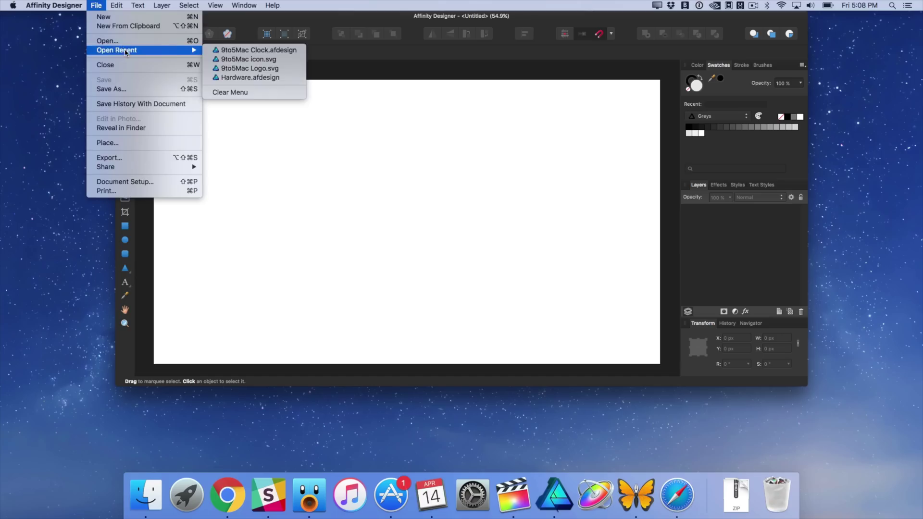
pyautogui.click(237, 51)
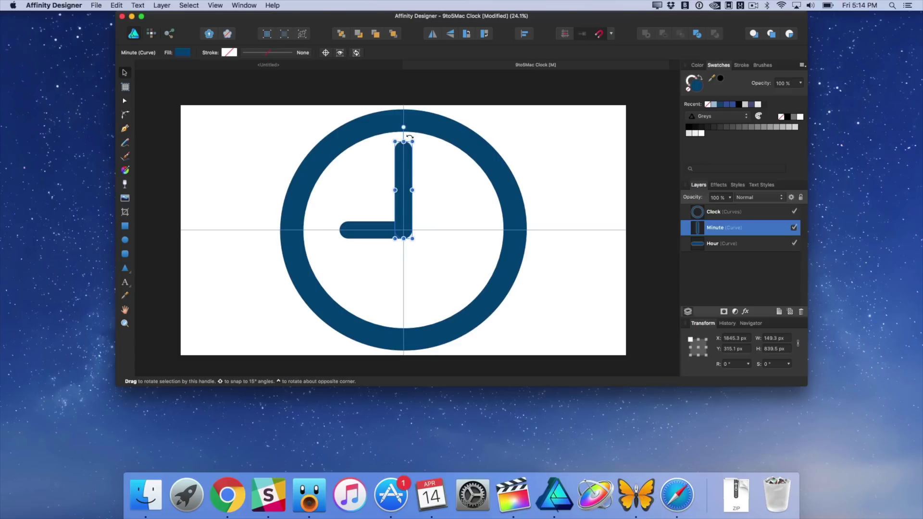
# - Rotate the Minute hand upright to 0° so the clock reads 9 o'clock
pyautogui.moveTo(409, 138); pyautogui.dragTo(409, 172)
pyautogui.scroll(6, 409, 172)
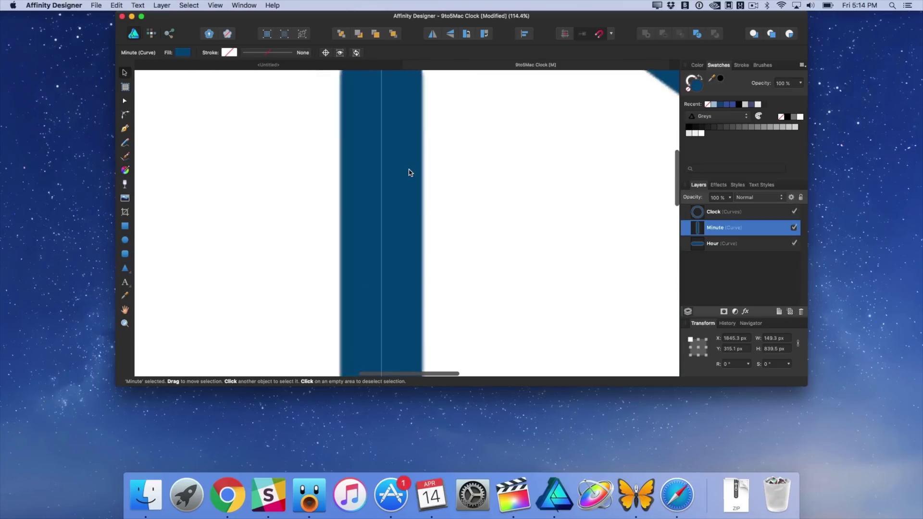
pyautogui.scroll(-4, 409, 172)
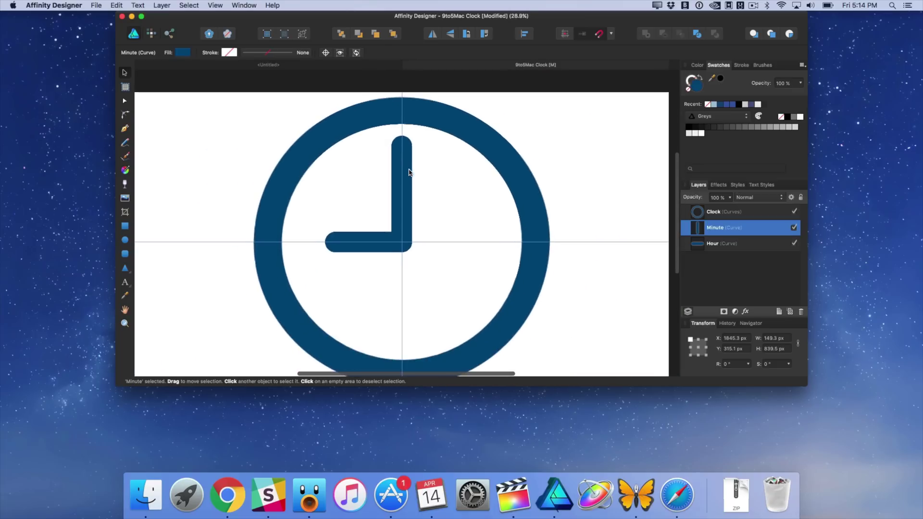
pyautogui.scroll(-2, 409, 172)
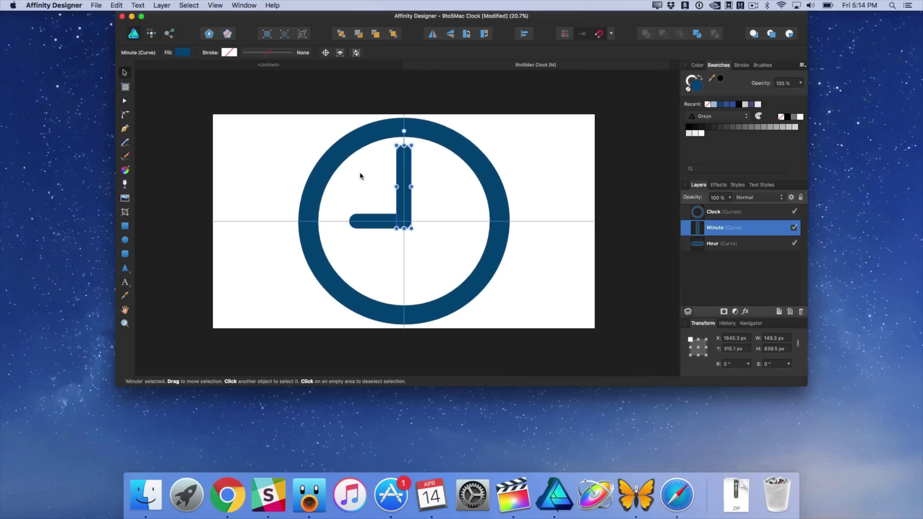
pyautogui.click(96, 6)
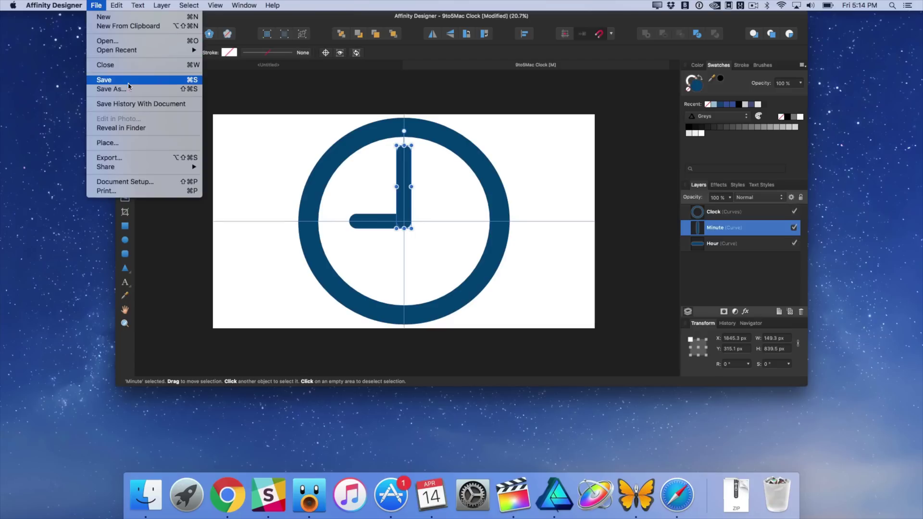
# - Export the clock in PSD format, preset PSD (Final Cut Pro X), saved to the Desktop
pyautogui.click(131, 159)
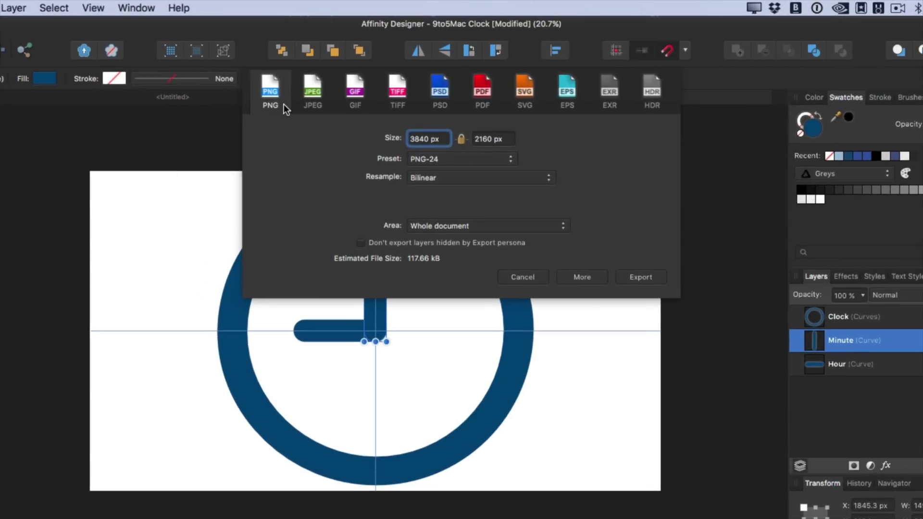
pyautogui.click(319, 91)
pyautogui.click(356, 94)
pyautogui.click(397, 92)
pyautogui.click(438, 92)
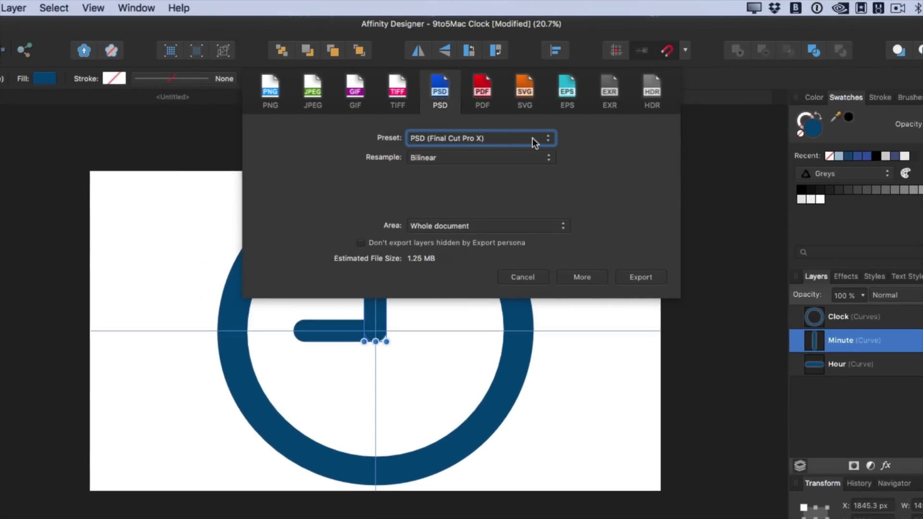
pyautogui.click(641, 277)
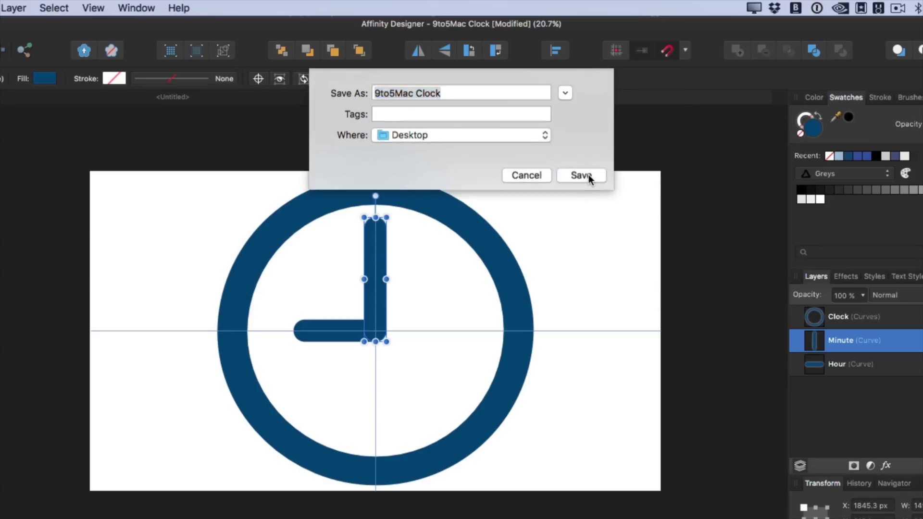
pyautogui.click(588, 174)
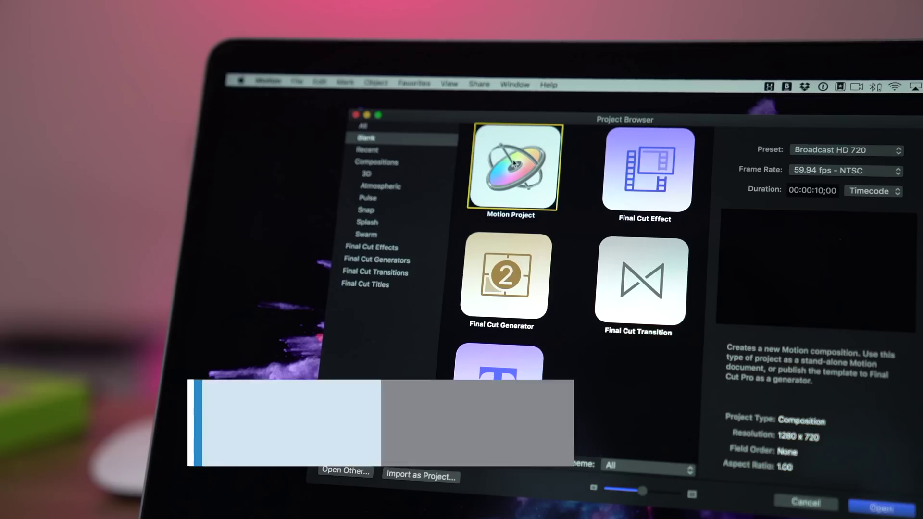
# - Create a blank Motion project and import 9to5Mac Clock.psd with Layer Name set to All Layers
pyautogui.doubleClick(513, 163)
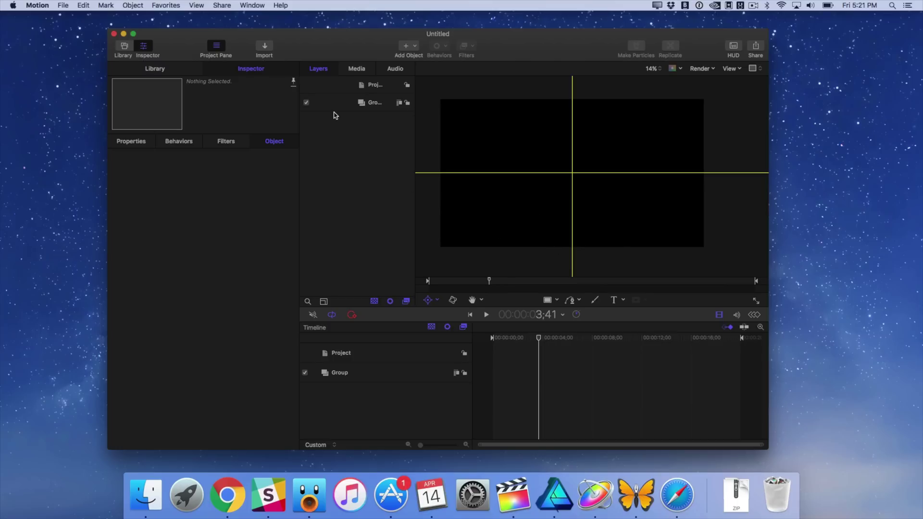
pyautogui.click(60, 5)
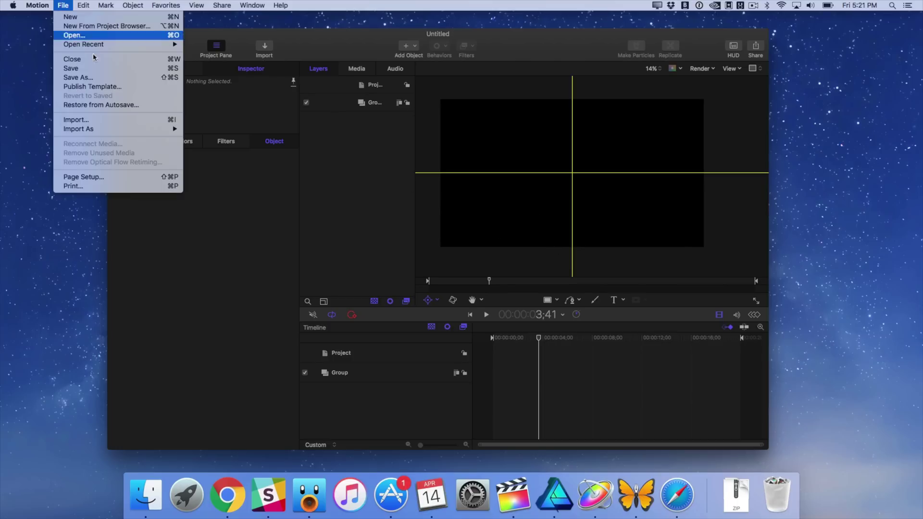
pyautogui.click(110, 121)
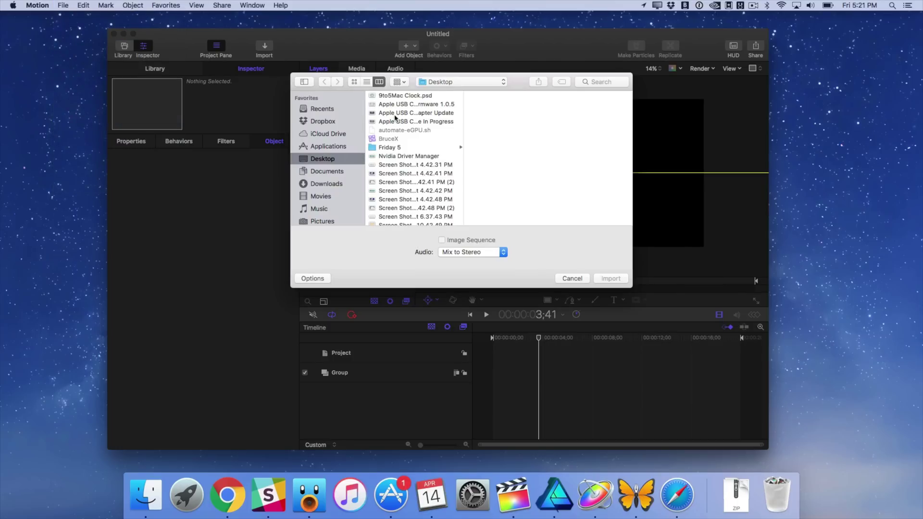
pyautogui.doubleClick(411, 95)
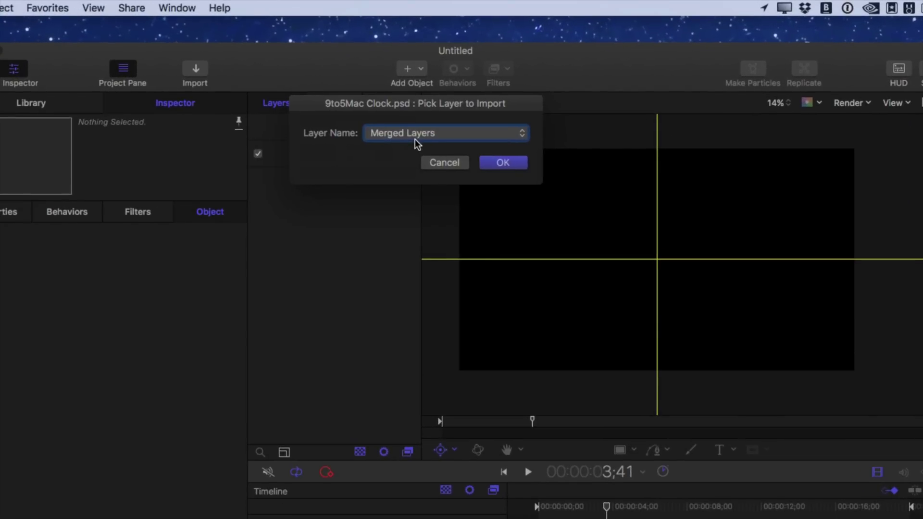
pyautogui.click(414, 139)
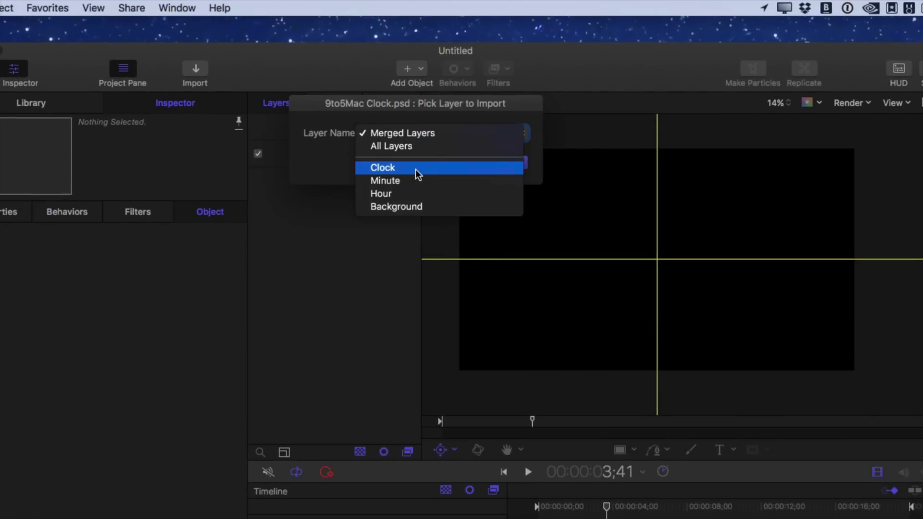
pyautogui.click(437, 146)
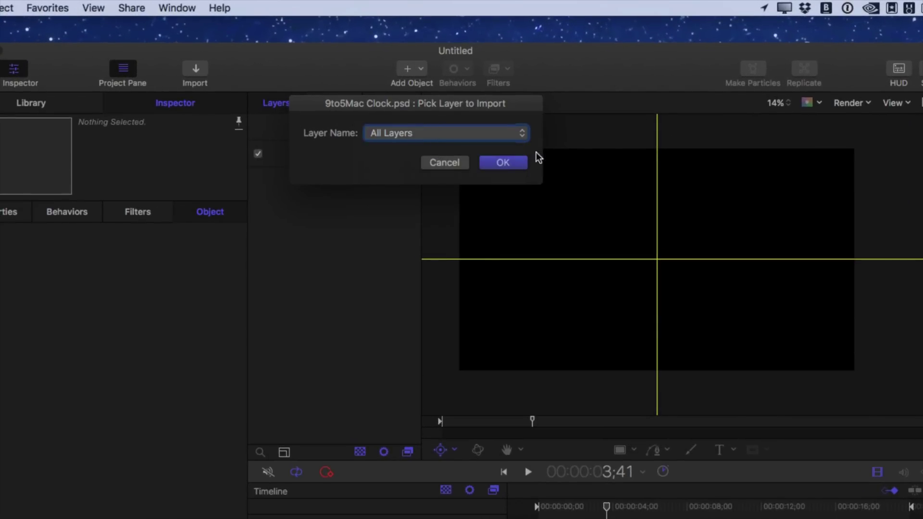
pyautogui.click(503, 163)
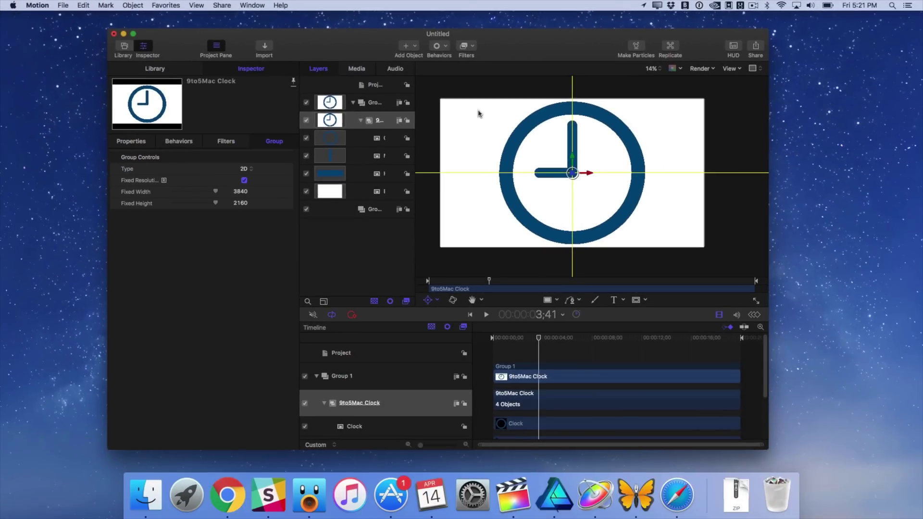
# - Drag the Minute layer's anchor point down to the hand's base at the clock centre
pyautogui.scroll(-3, 423, 390)
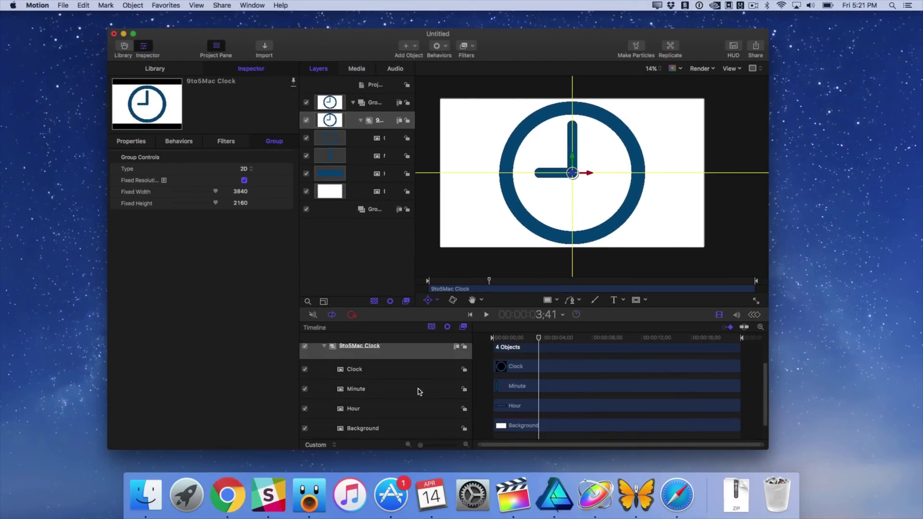
pyautogui.click(401, 389)
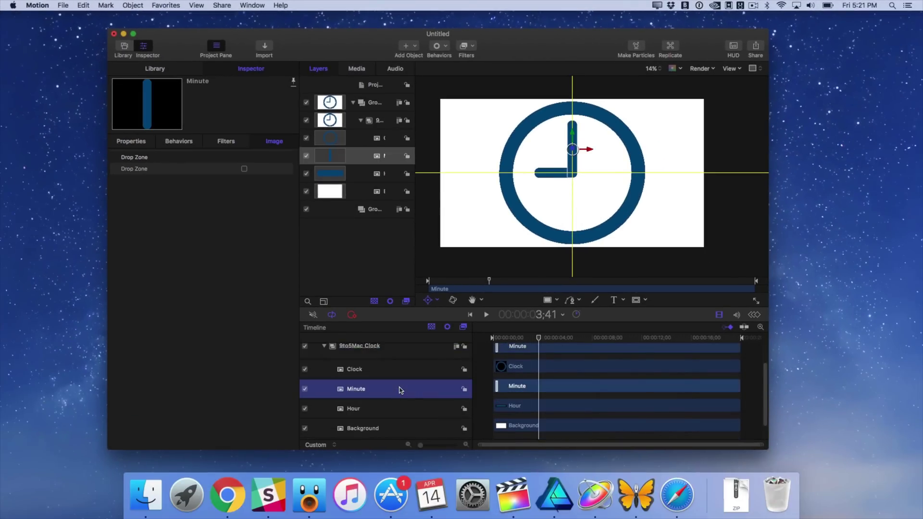
pyautogui.press('super+equal')
pyautogui.press('super+equal')
pyautogui.press('super+equal')
pyautogui.press('super+equal')
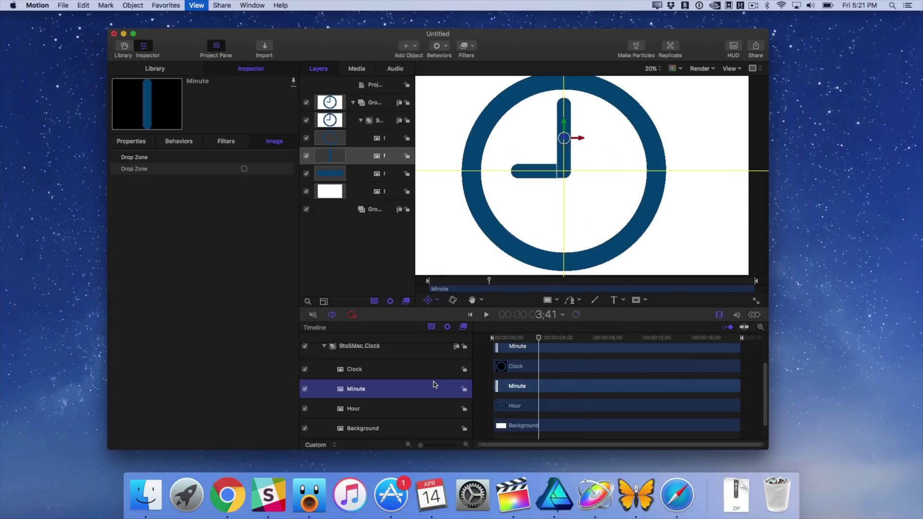
pyautogui.press('super+equal')
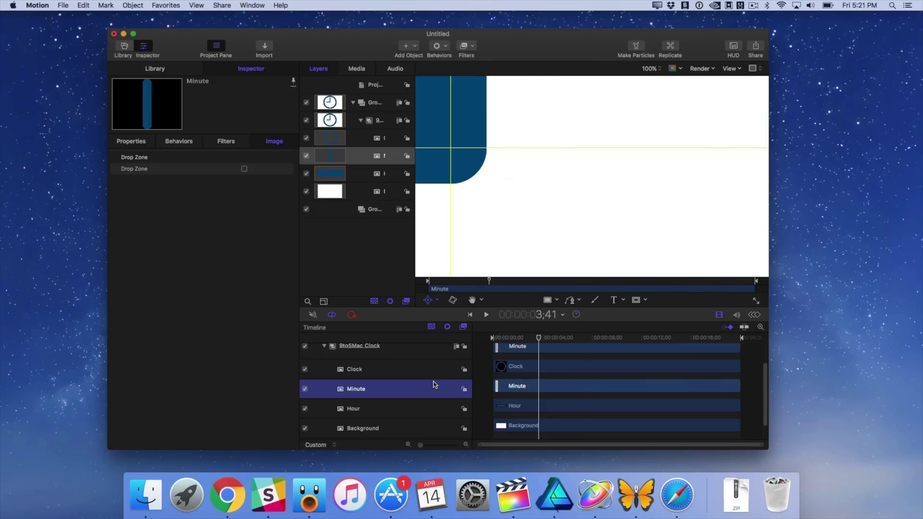
pyautogui.scroll(5, 569, 211)
pyautogui.hscroll(-5, 569, 211)
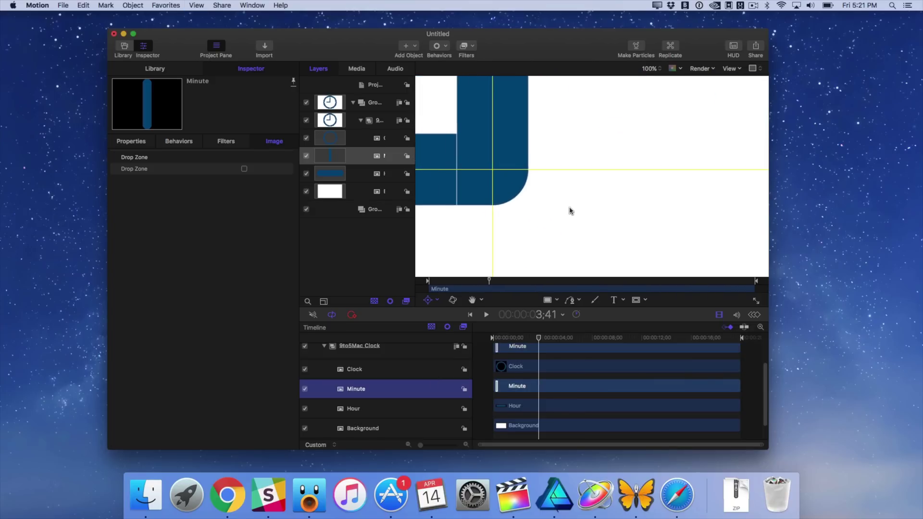
pyautogui.scroll(5, 570, 211)
pyautogui.hscroll(-5, 570, 210)
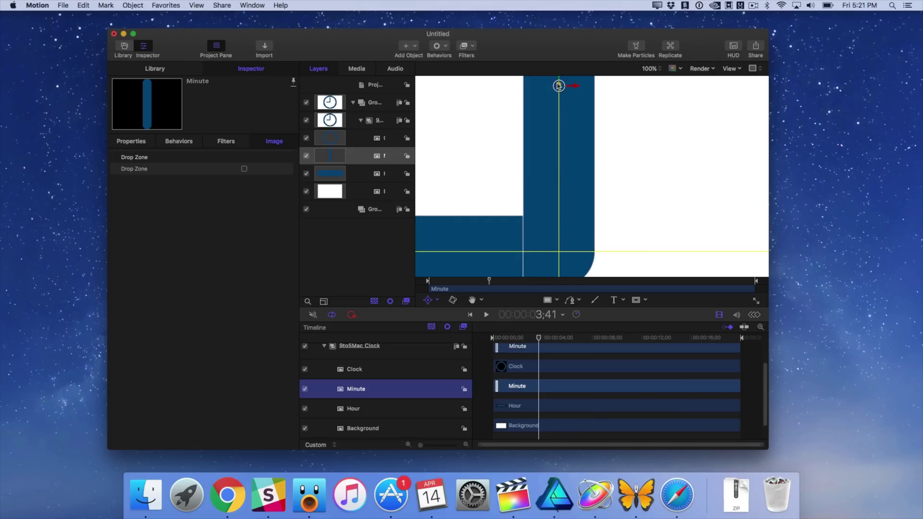
pyautogui.scroll(1, 559, 90)
pyautogui.moveTo(558, 94); pyautogui.dragTo(564, 247)
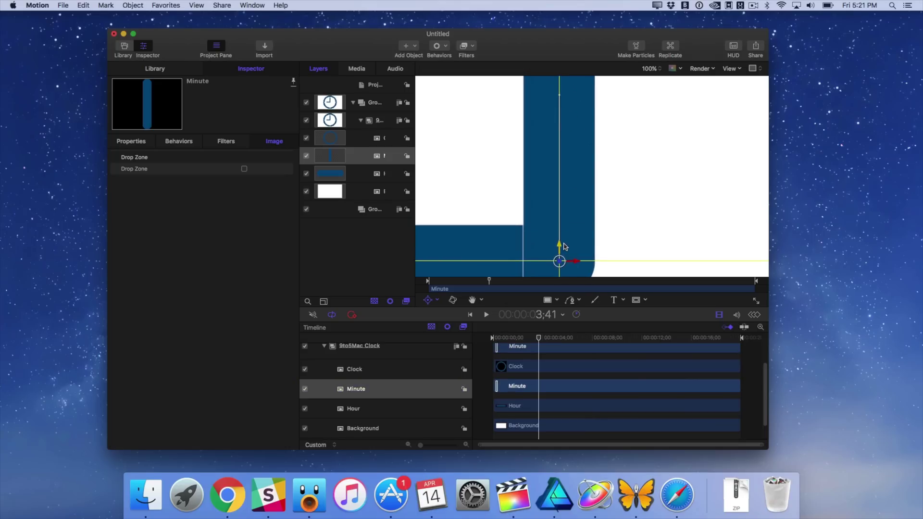
pyautogui.hotkey('shift', 'z')
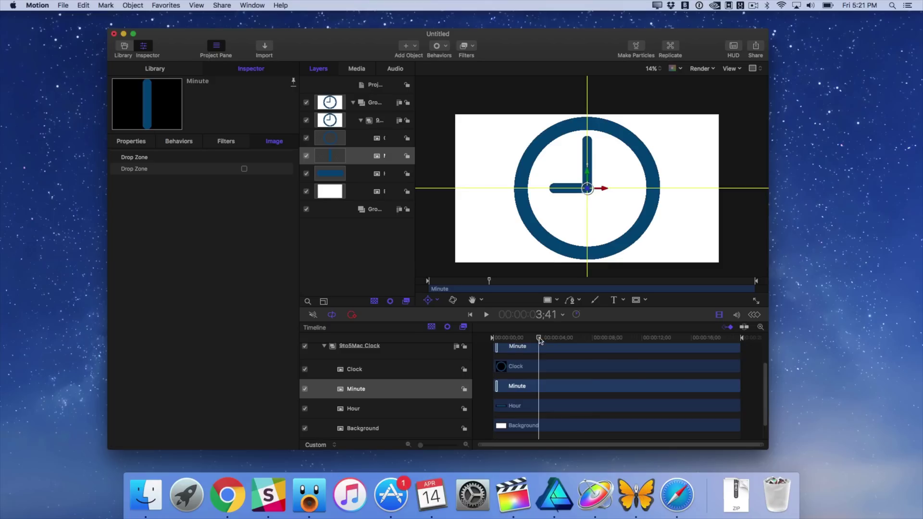
pyautogui.moveTo(538, 338); pyautogui.dragTo(485, 340)
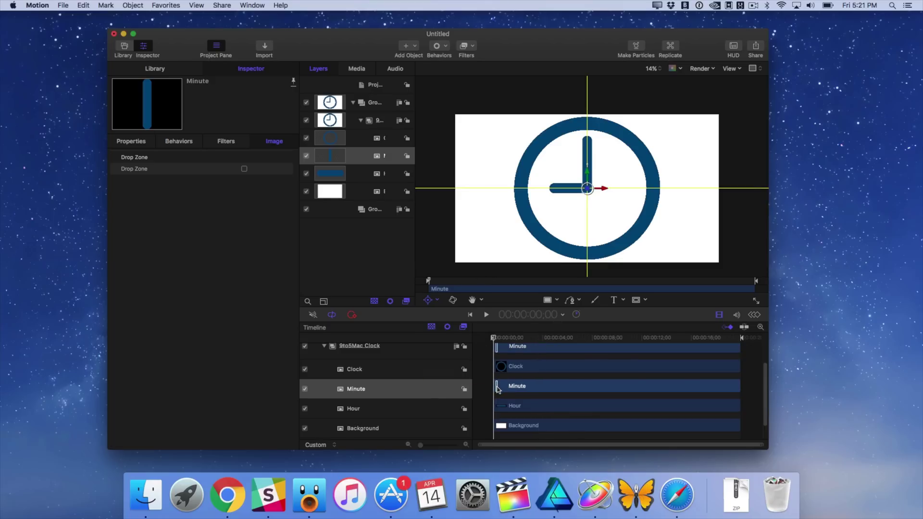
# - Keyframe the Minute layer's Rotation from 0° at the start to -360° at 3;04, then preview
pyautogui.click(130, 142)
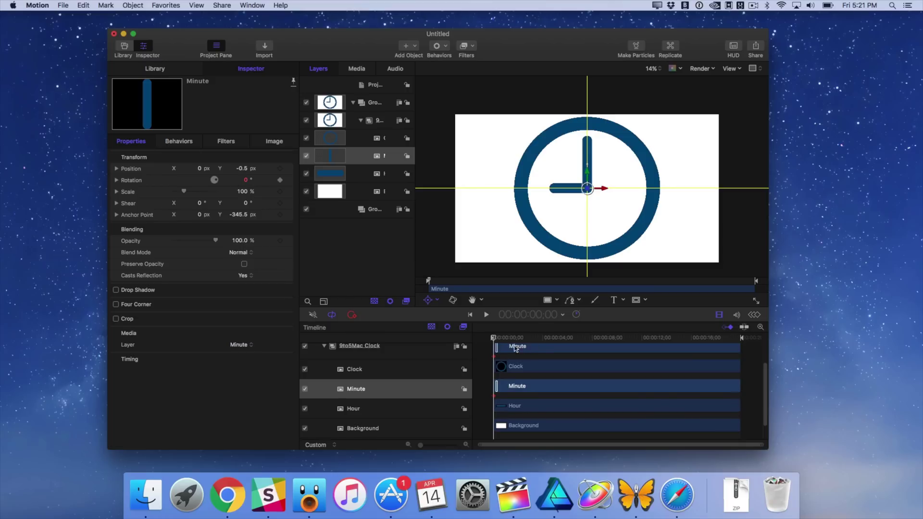
pyautogui.moveTo(496, 339); pyautogui.dragTo(531, 339)
pyautogui.moveTo(245, 180); pyautogui.dragTo(219, 178)
pyautogui.click(234, 181)
pyautogui.write('-360')
pyautogui.press('Return')
pyautogui.moveTo(530, 338); pyautogui.dragTo(479, 341)
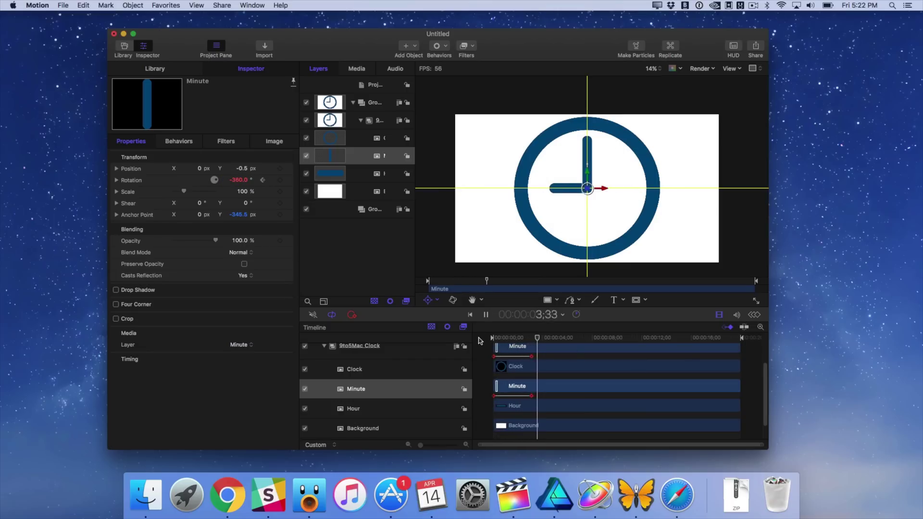
pyautogui.press('space')
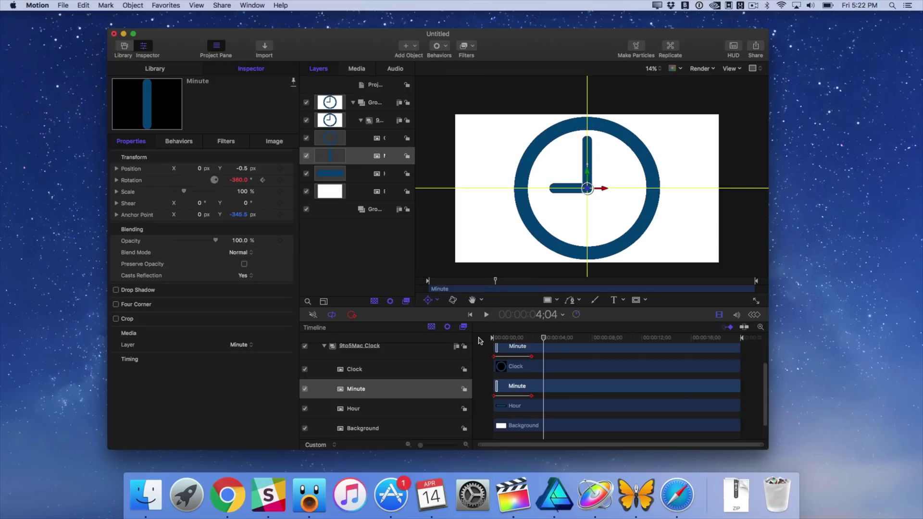
# - Export the animation with Export Movie as Test.mov and play it in QuickTime Player
pyautogui.click(61, 4)
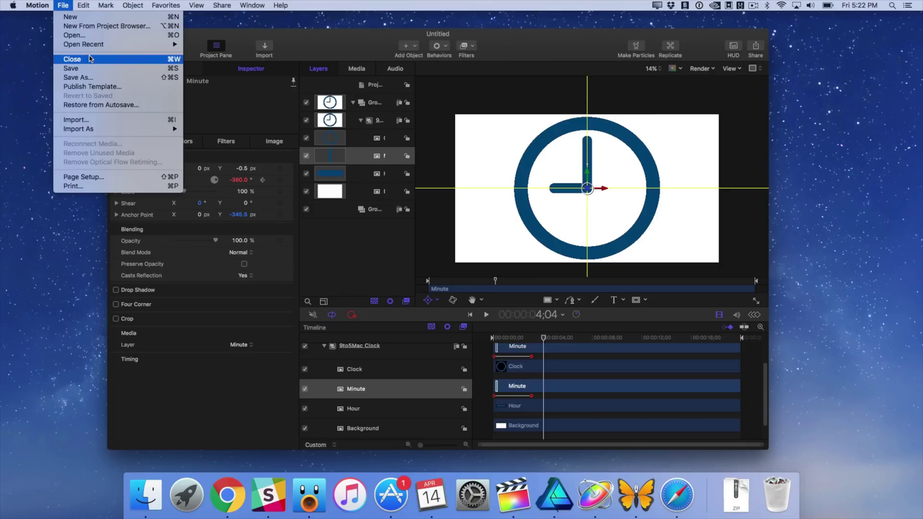
pyautogui.moveTo(226, 5)
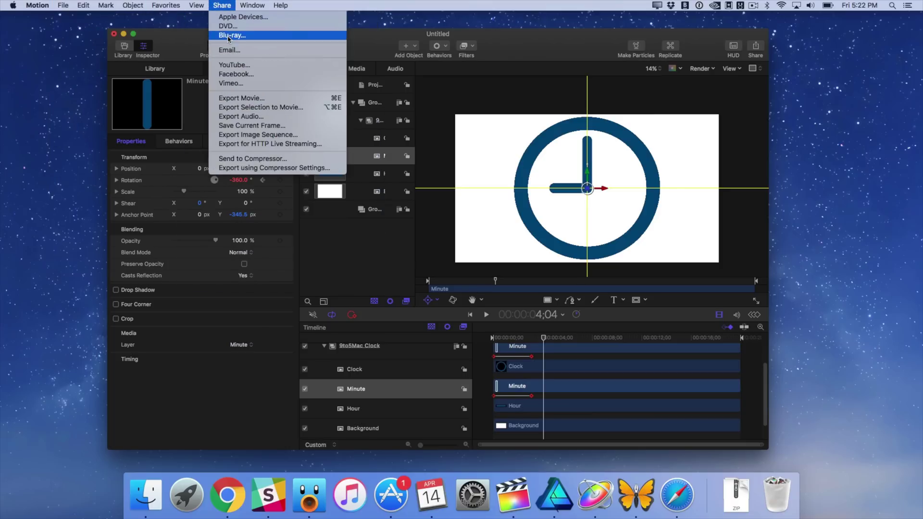
pyautogui.click(242, 99)
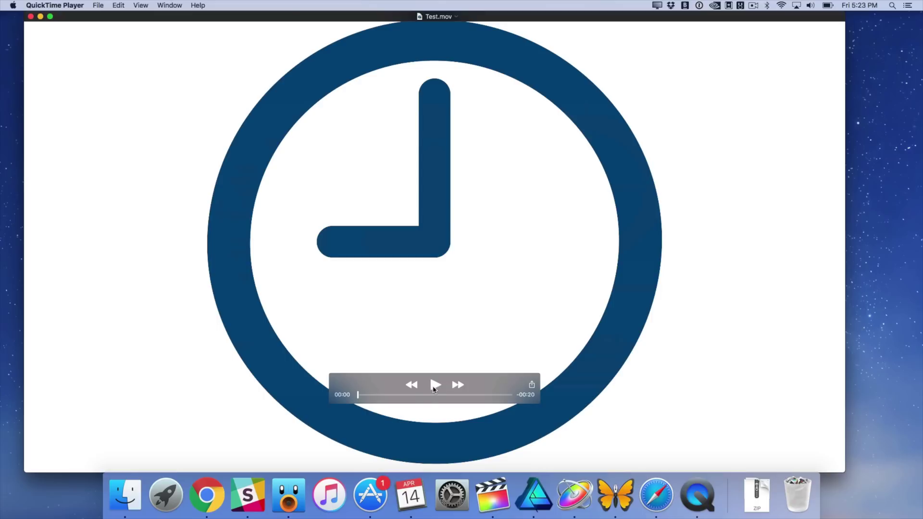
pyautogui.click(435, 385)
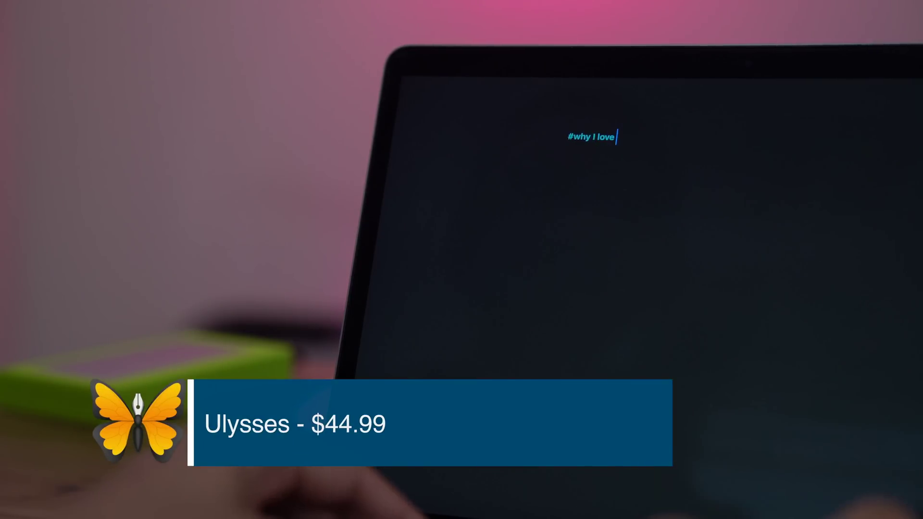
# - Finish the heading '#why I love ulysses' and begin the line '- Markdown suppor'
pyautogui.write('ses')
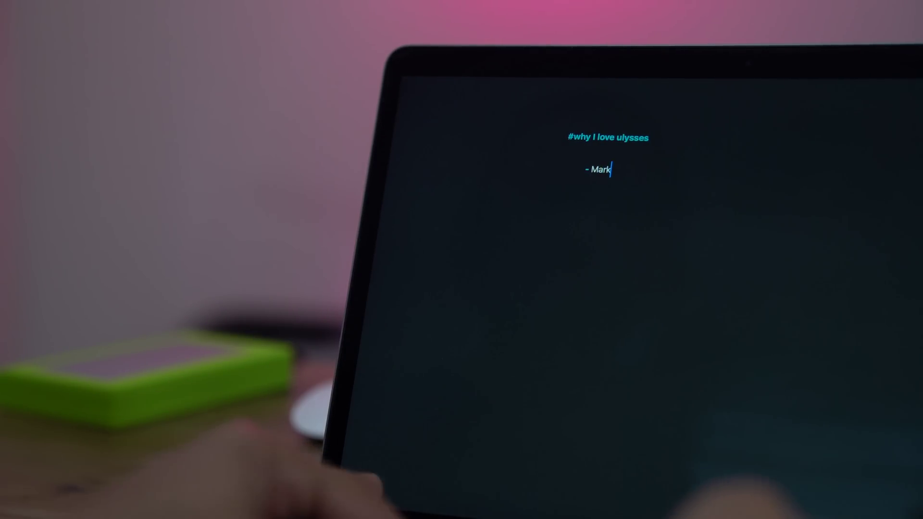
pyautogui.write('por')
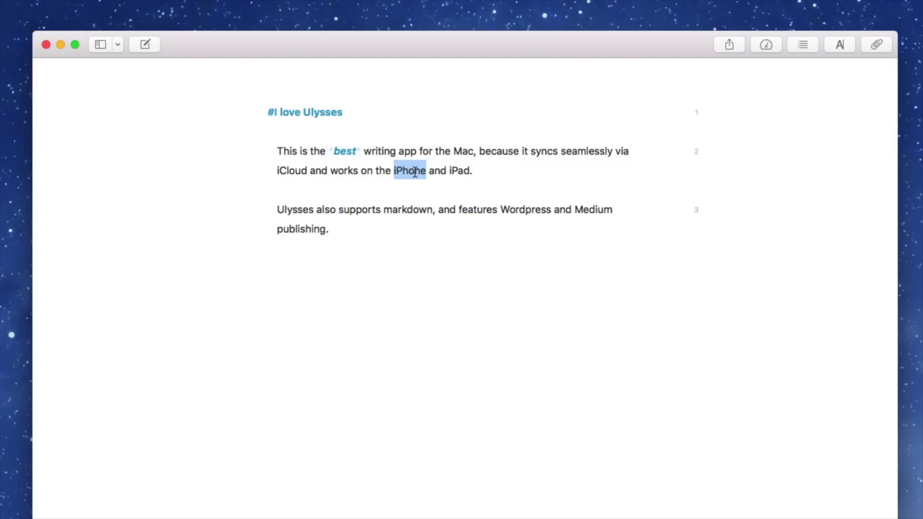
pyautogui.press('super+k')
pyautogui.write('http://apple.com/iphone')
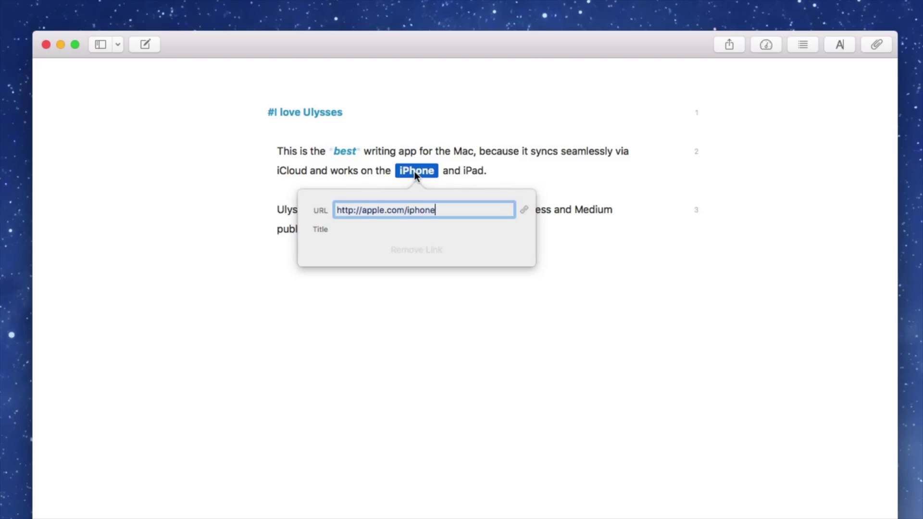
pyautogui.press('Return')
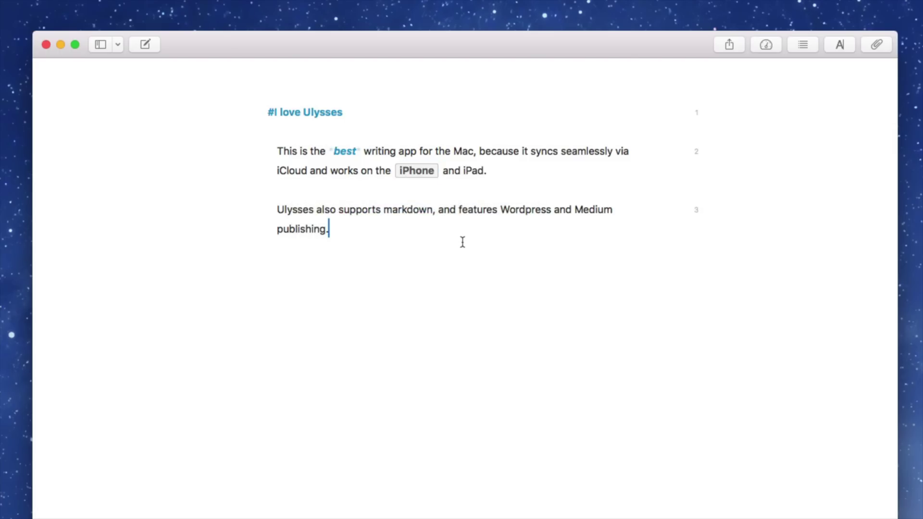
pyautogui.click(726, 48)
pyautogui.click(729, 180)
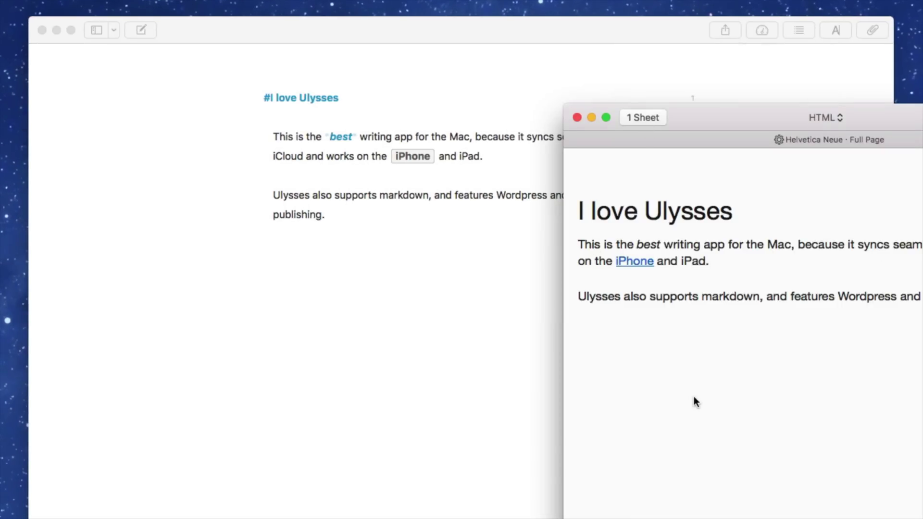
pyautogui.click(576, 117)
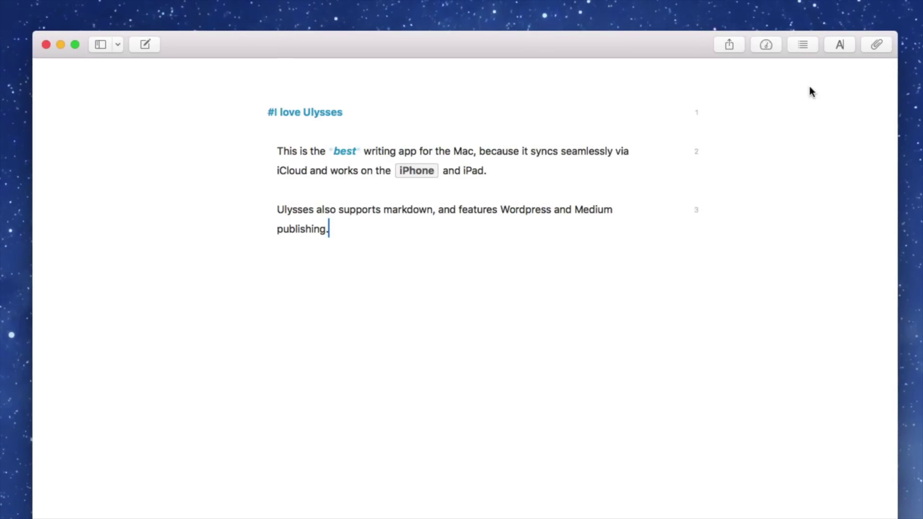
pyautogui.click(726, 43)
pyautogui.click(679, 83)
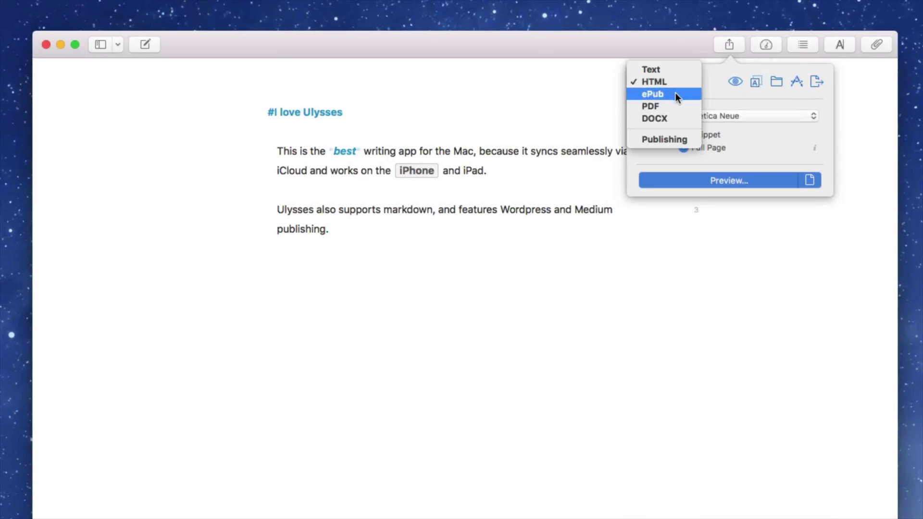
pyautogui.click(670, 139)
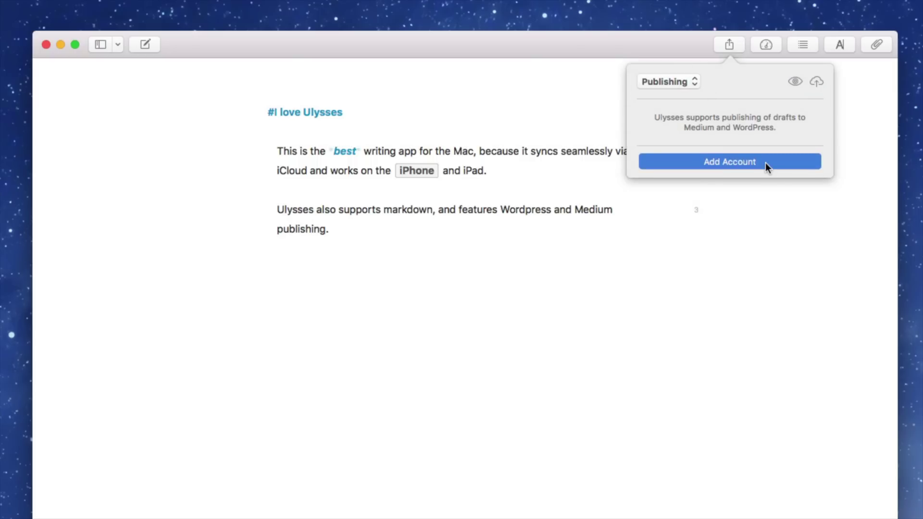
pyautogui.click(765, 162)
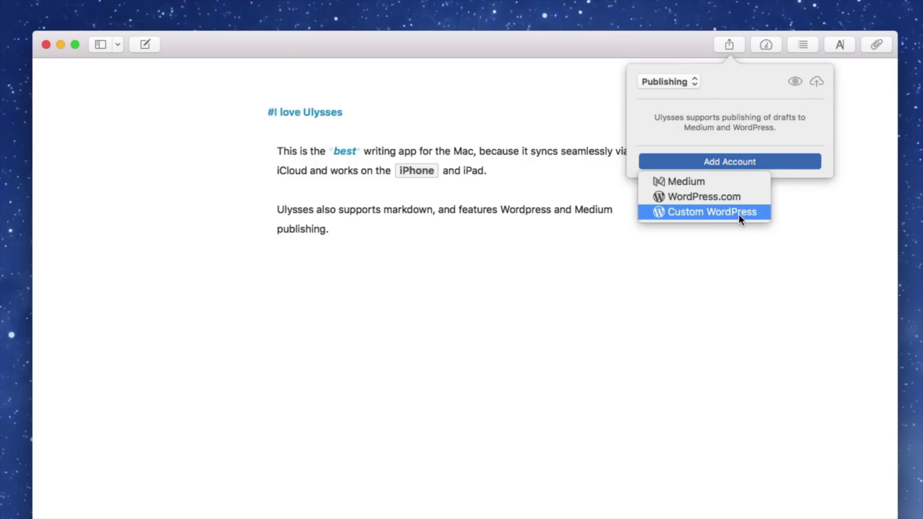
pyautogui.click(751, 253)
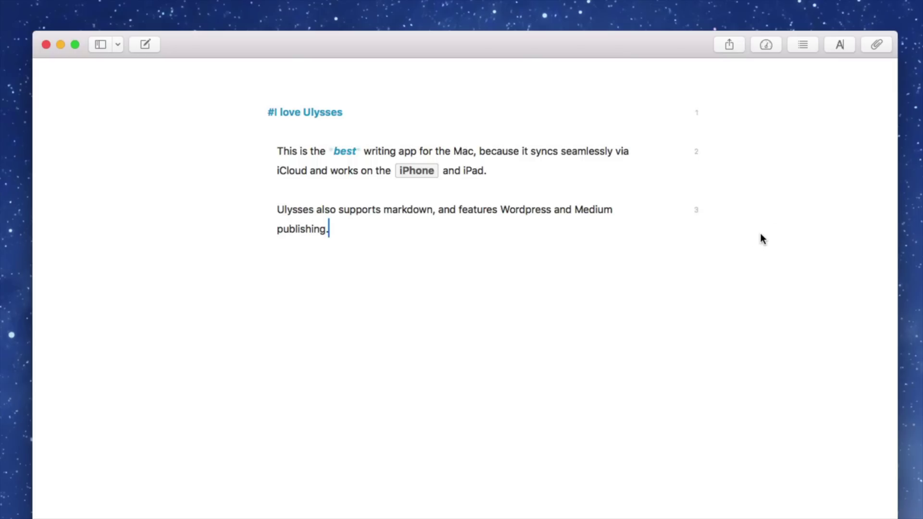
# - Attach the Ulysses Friday 5 image from the Friday 5 folder using the sidebar's Image option
pyautogui.click(875, 42)
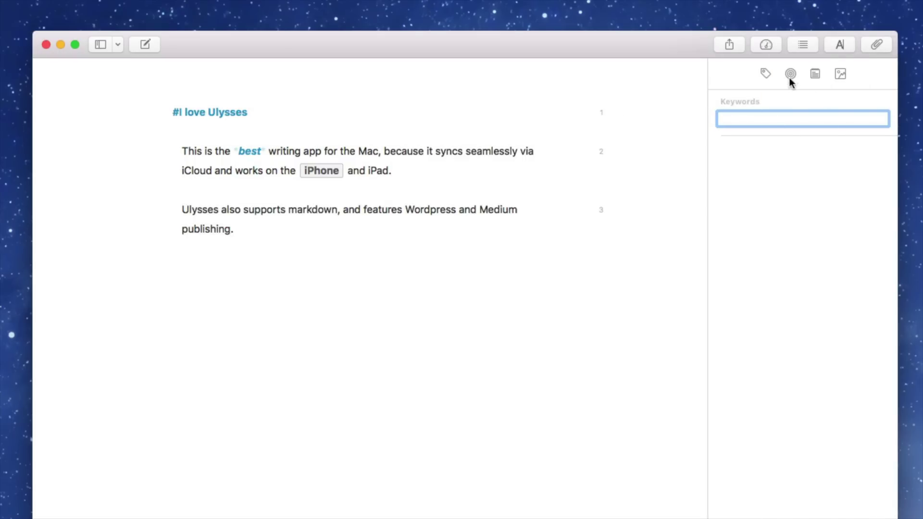
pyautogui.click(789, 76)
pyautogui.click(814, 76)
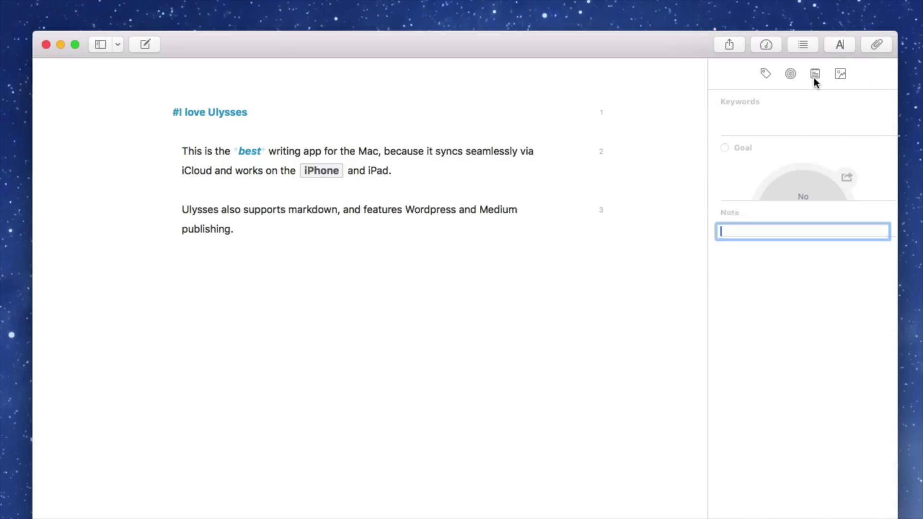
pyautogui.click(841, 76)
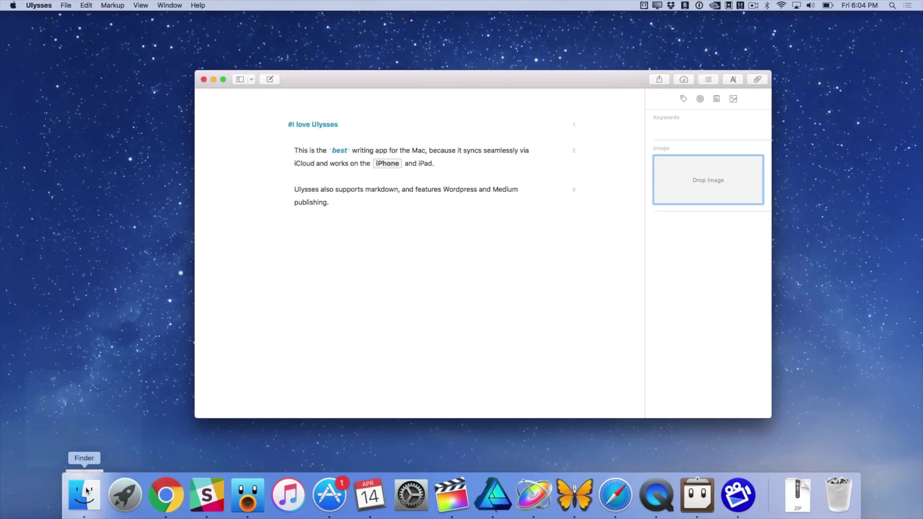
pyautogui.click(85, 494)
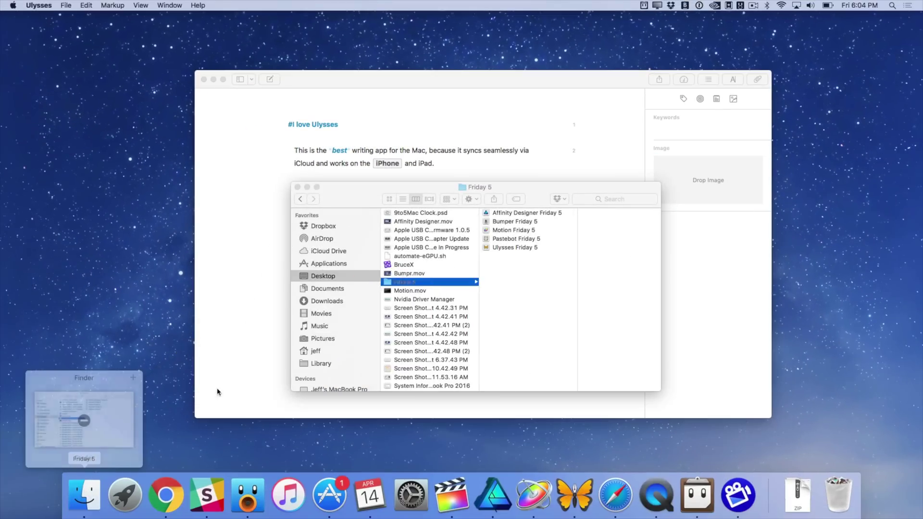
pyautogui.moveTo(511, 249); pyautogui.dragTo(713, 187)
# - Close the Friday 5 folder, return to Ulysses, and close the attachments panel
pyautogui.click(298, 188)
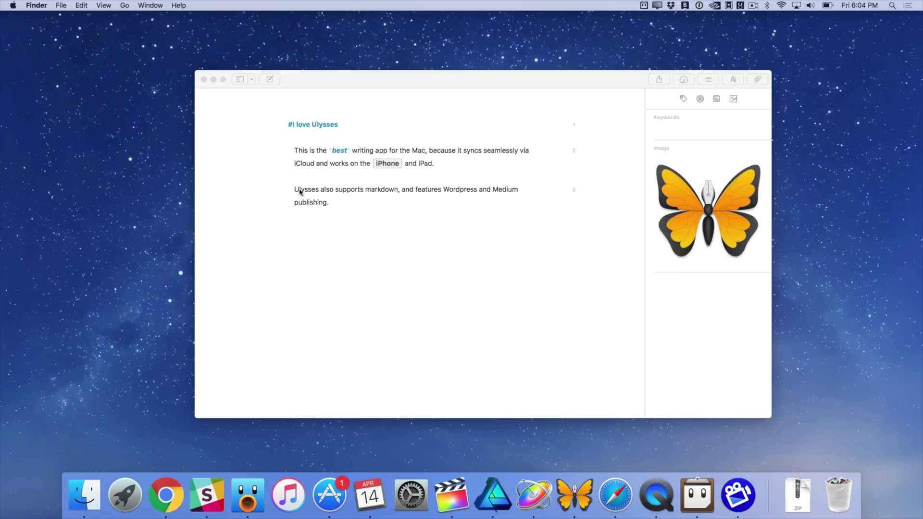
pyautogui.click(261, 105)
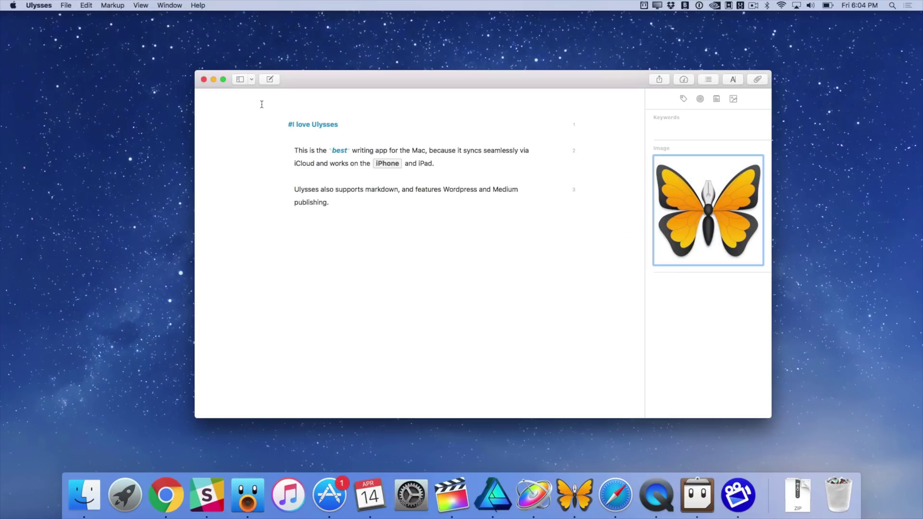
pyautogui.click(240, 79)
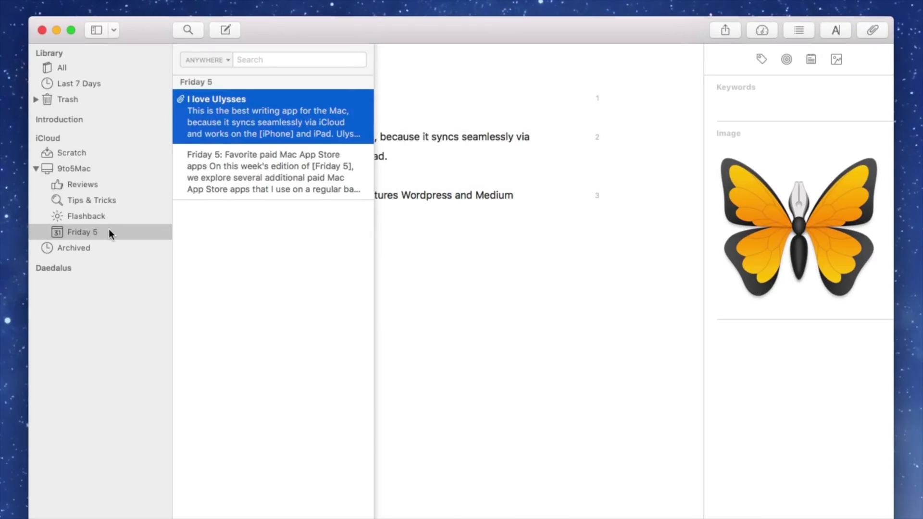
pyautogui.click(96, 29)
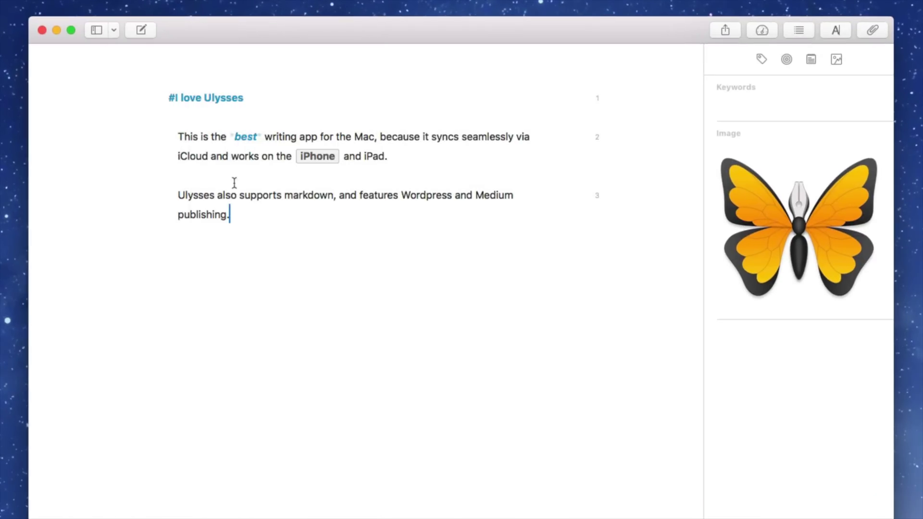
pyautogui.click(869, 30)
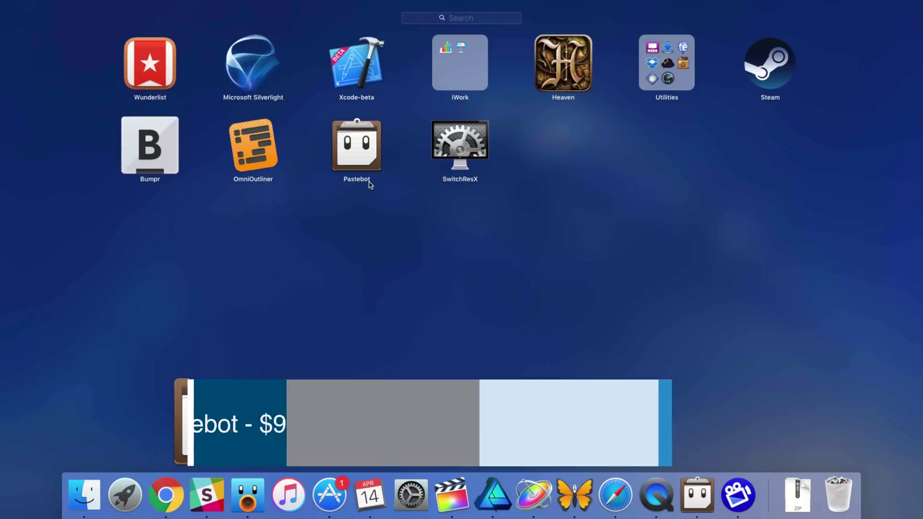
# - Launch Pastebot and copy the words Hackintosh and described from the 9to5Mac article
pyautogui.click(371, 180)
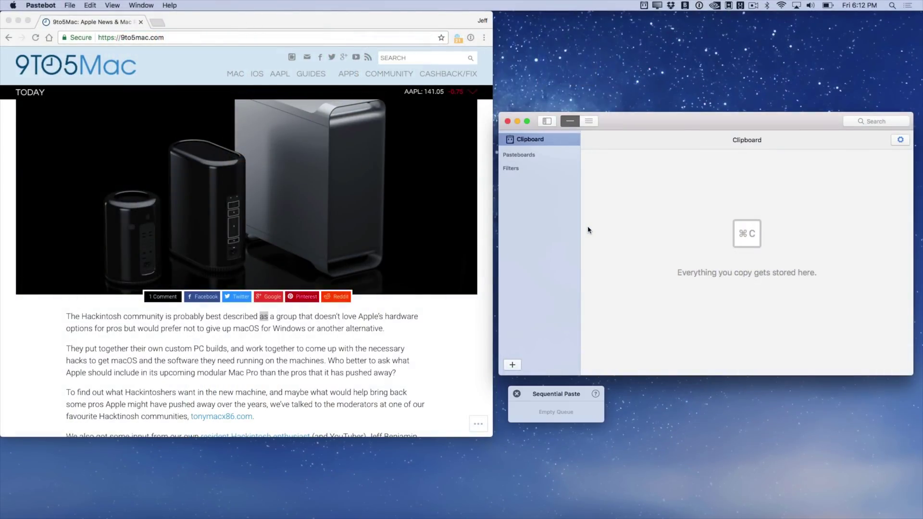
pyautogui.click(338, 332)
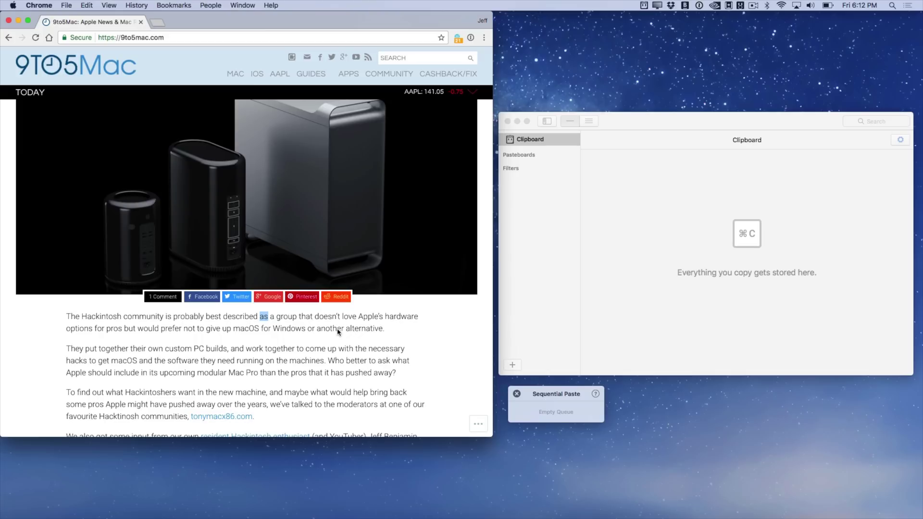
pyautogui.click(274, 331)
pyautogui.doubleClick(101, 317)
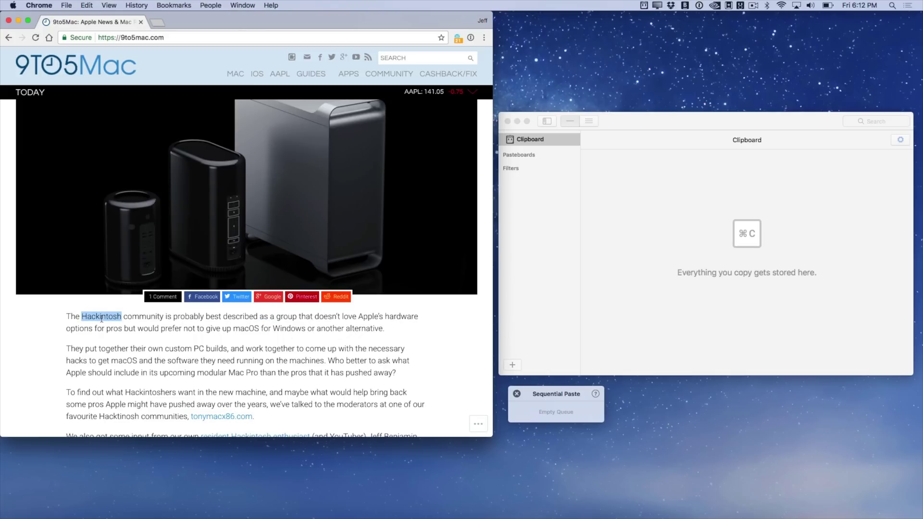
pyautogui.press('super+c')
pyautogui.doubleClick(237, 318)
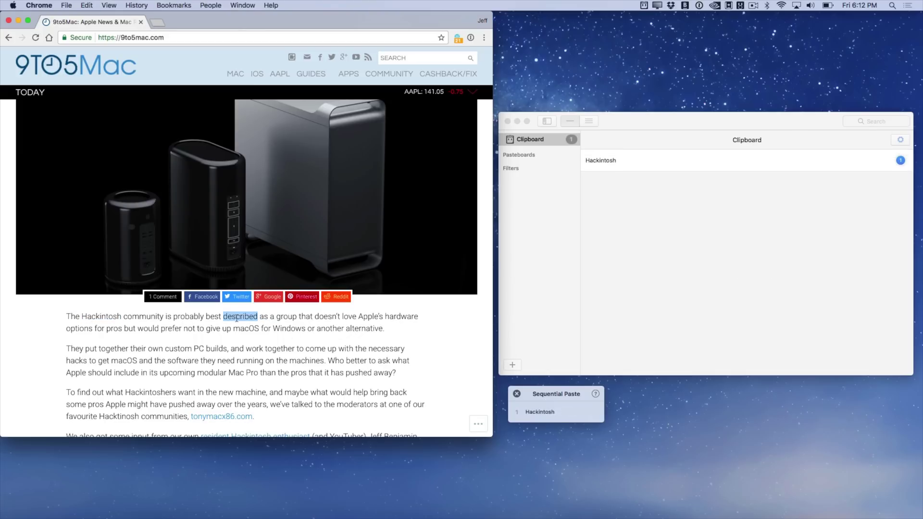
pyautogui.press('super+c')
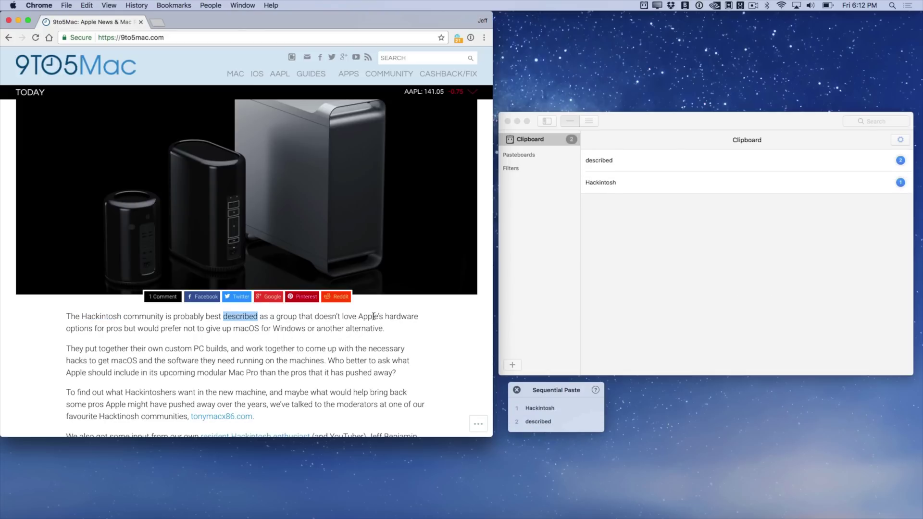
# - Copy the words hardware, machines and pro from the article into the paste queue
pyautogui.doubleClick(395, 317)
pyautogui.press('super+c')
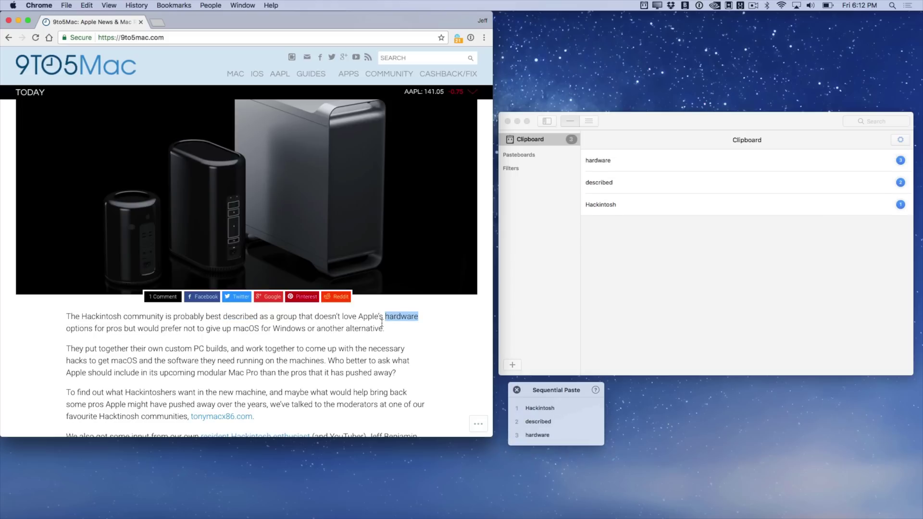
pyautogui.doubleClick(311, 360)
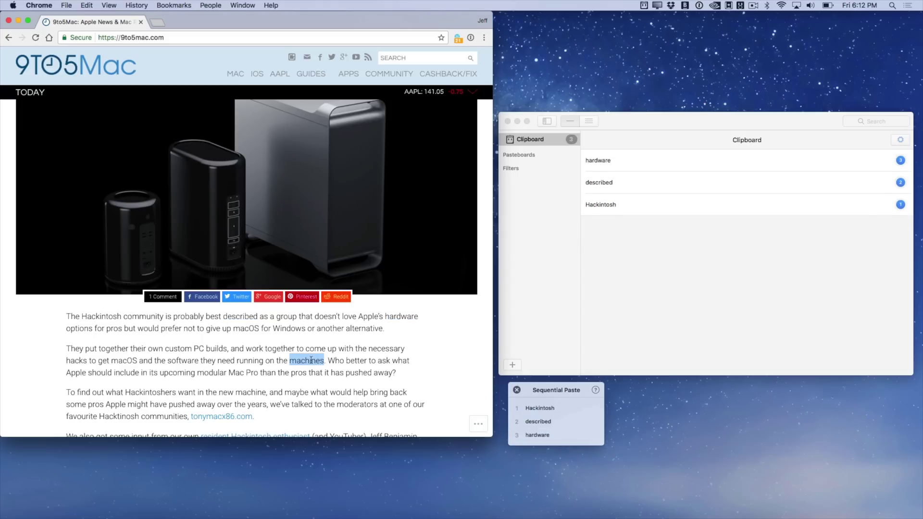
pyautogui.press('super+c')
pyautogui.scroll(-3, 287, 376)
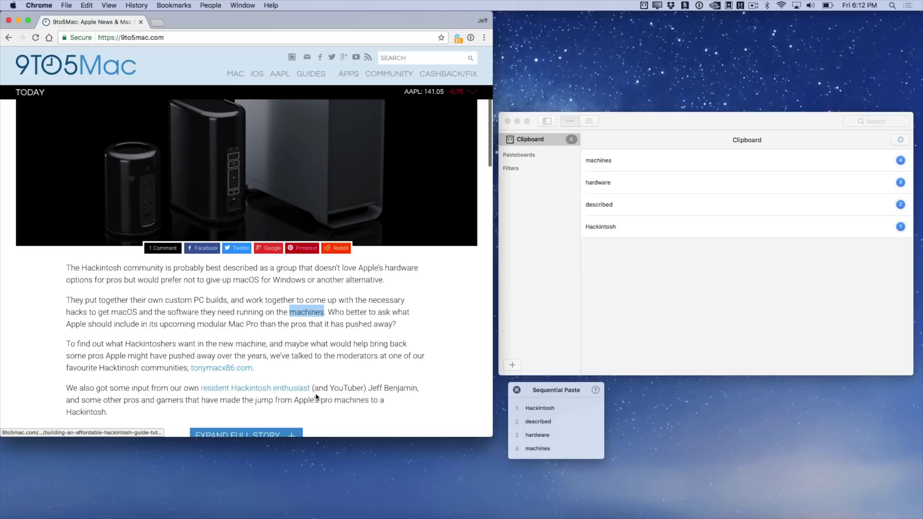
pyautogui.doubleClick(323, 400)
pyautogui.press('super+c')
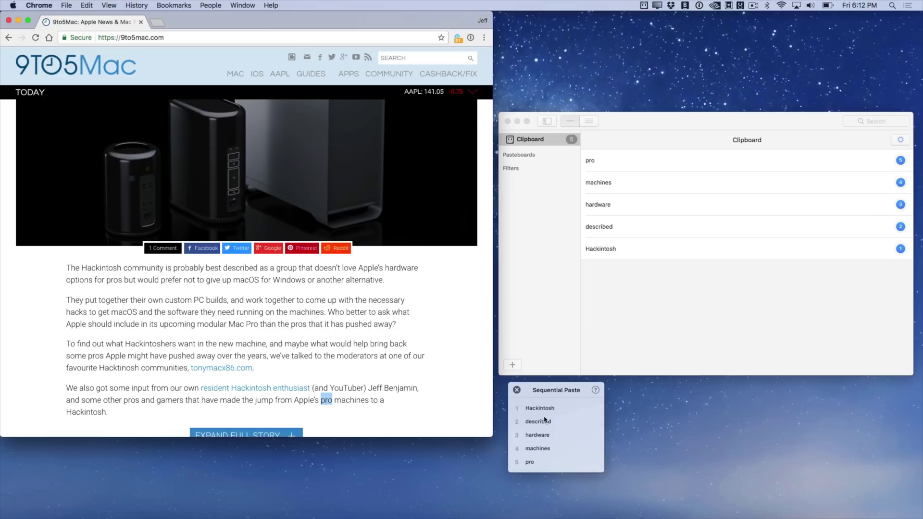
# - Minimize the browser and bring the Ulysses sheet back to the front
pyautogui.press('super+m')
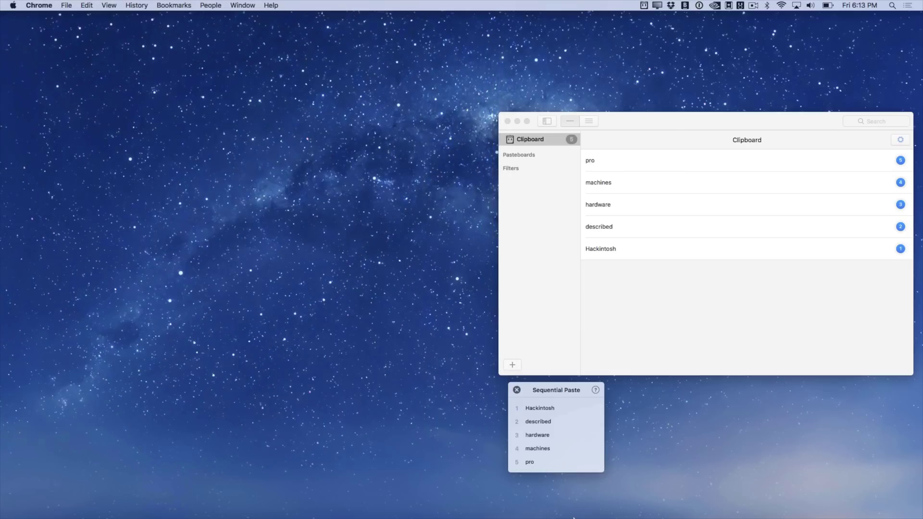
pyautogui.moveTo(574, 517)
pyautogui.click(574, 495)
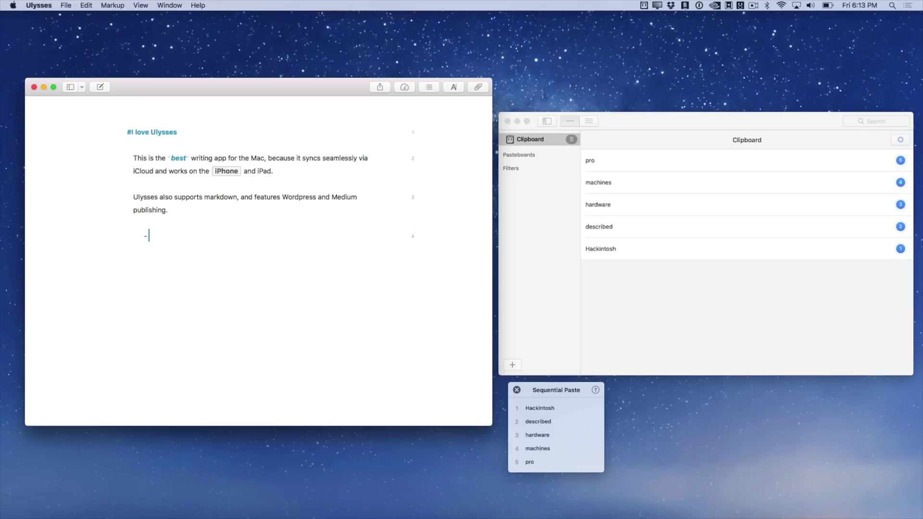
# - Paste the queued words Hackintosh, described, hardware, machines and pro, one per list line
pyautogui.press('super+v')
pyautogui.press('Return')
pyautogui.press('super+v')
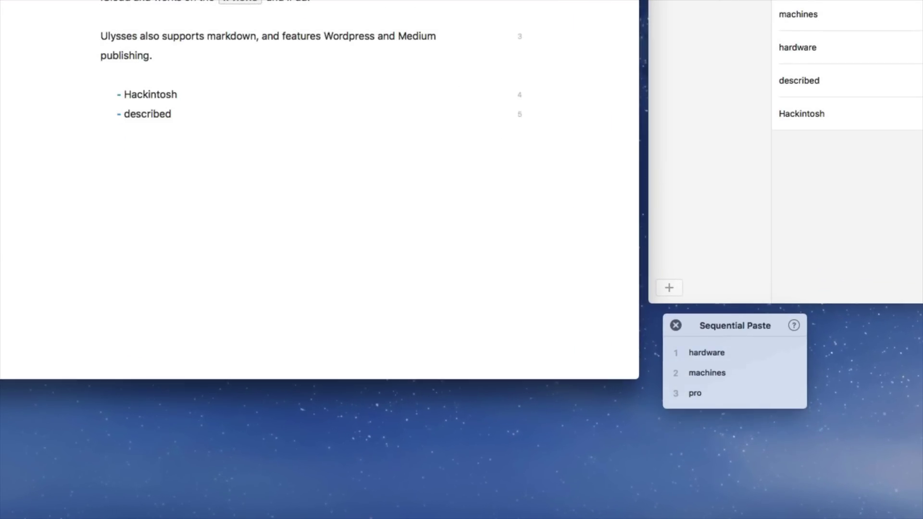
pyautogui.press('Return')
pyautogui.press('super+v')
pyautogui.press('Return')
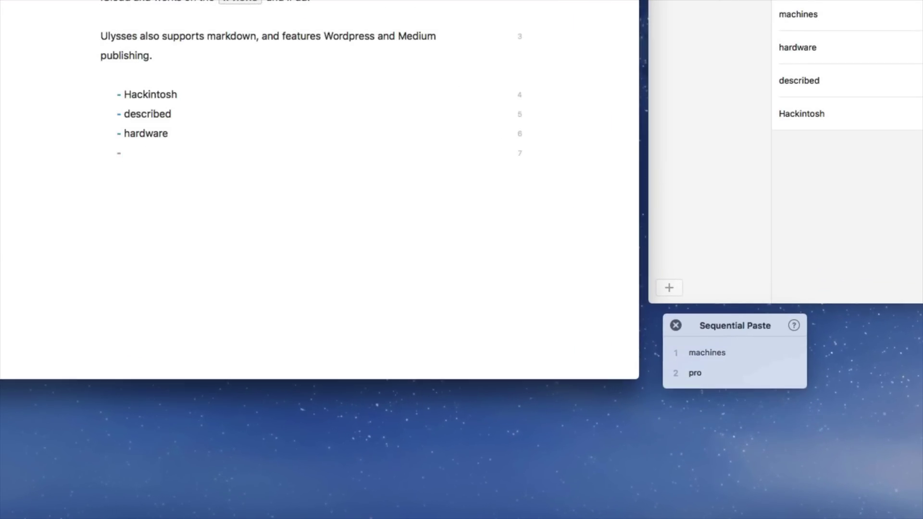
pyautogui.press('super+v')
pyautogui.press('Return')
pyautogui.press('super+v')
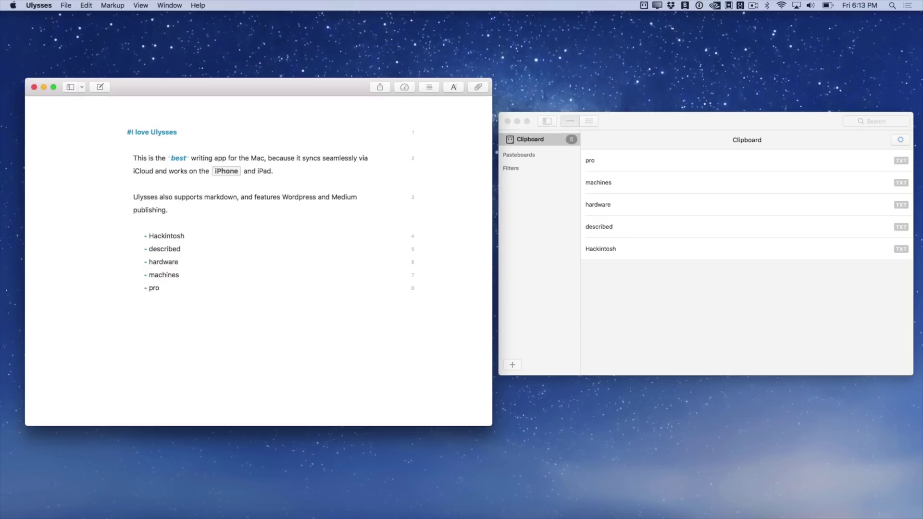